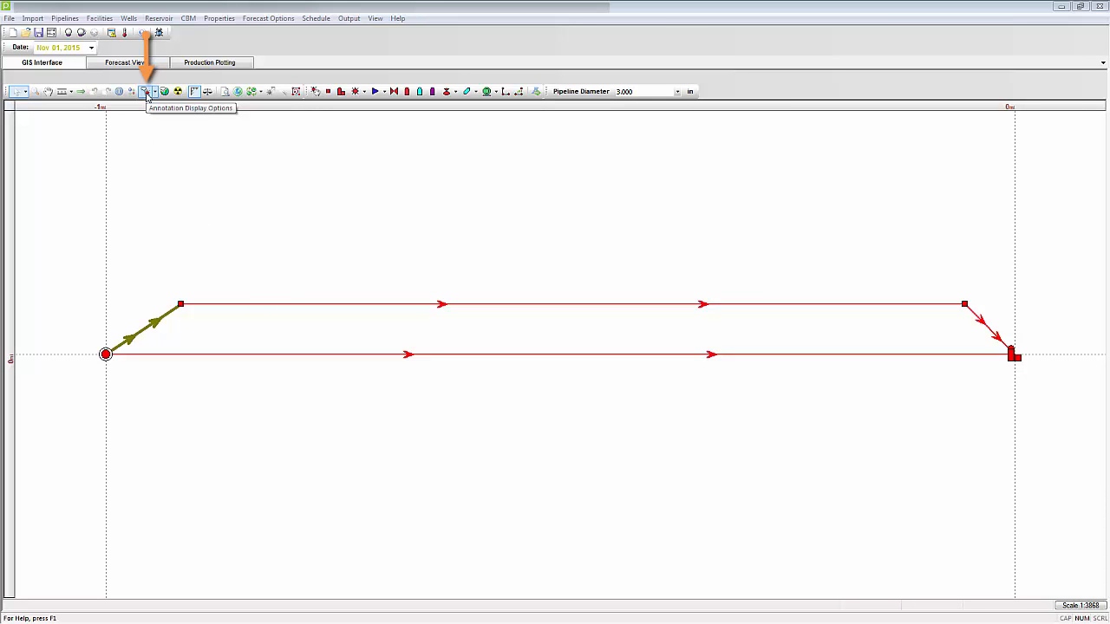
Step: Open the annotation display options and show the settings for Delivery facilities
left_click(146, 91)
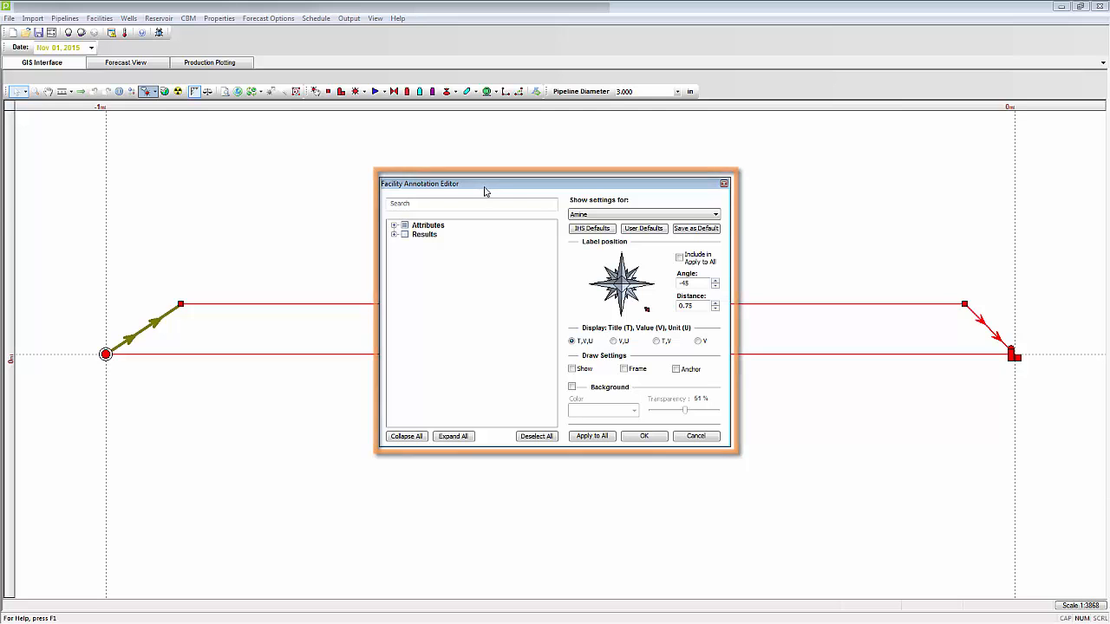
left_click(715, 214)
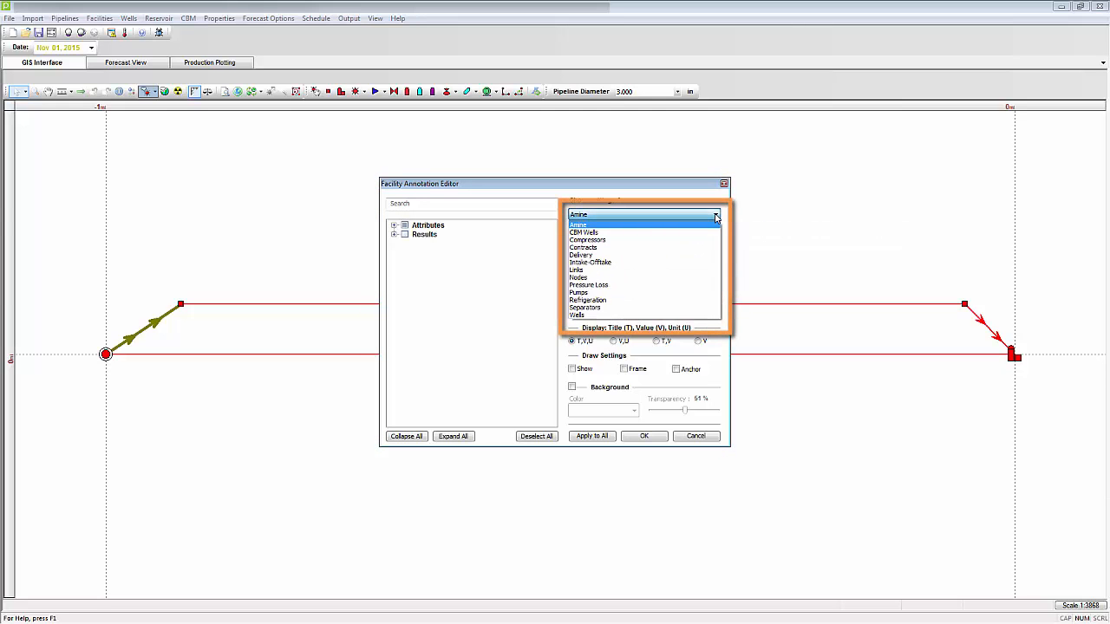
left_click(602, 255)
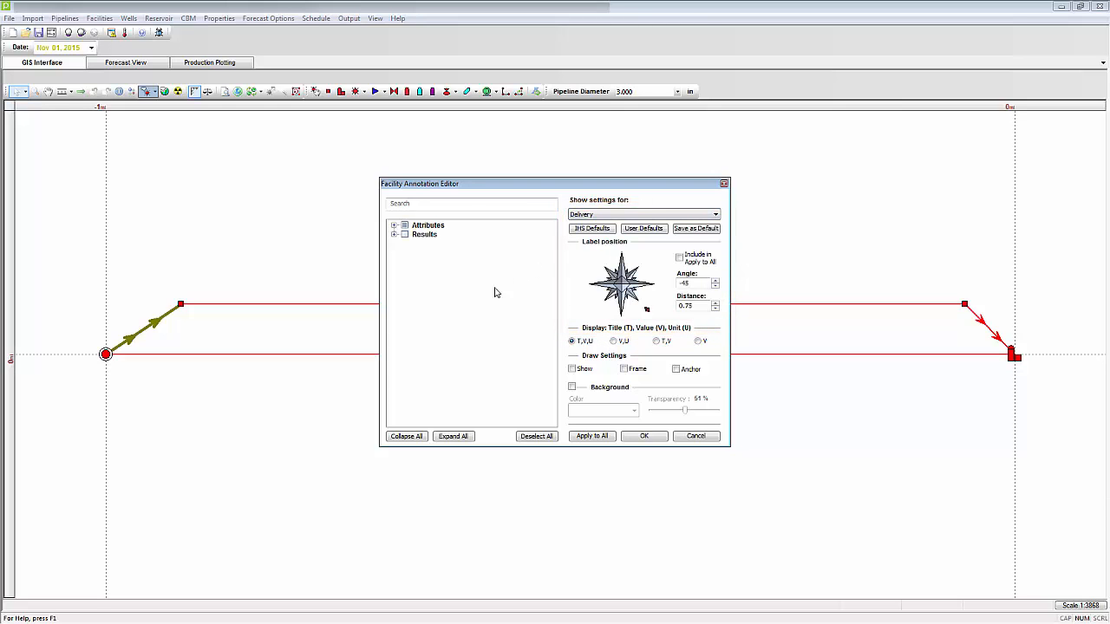
Step: Expand the Attributes and Results categories and include Delivery Pressure in the delivery annotation
left_click(394, 225)
left_click(395, 262)
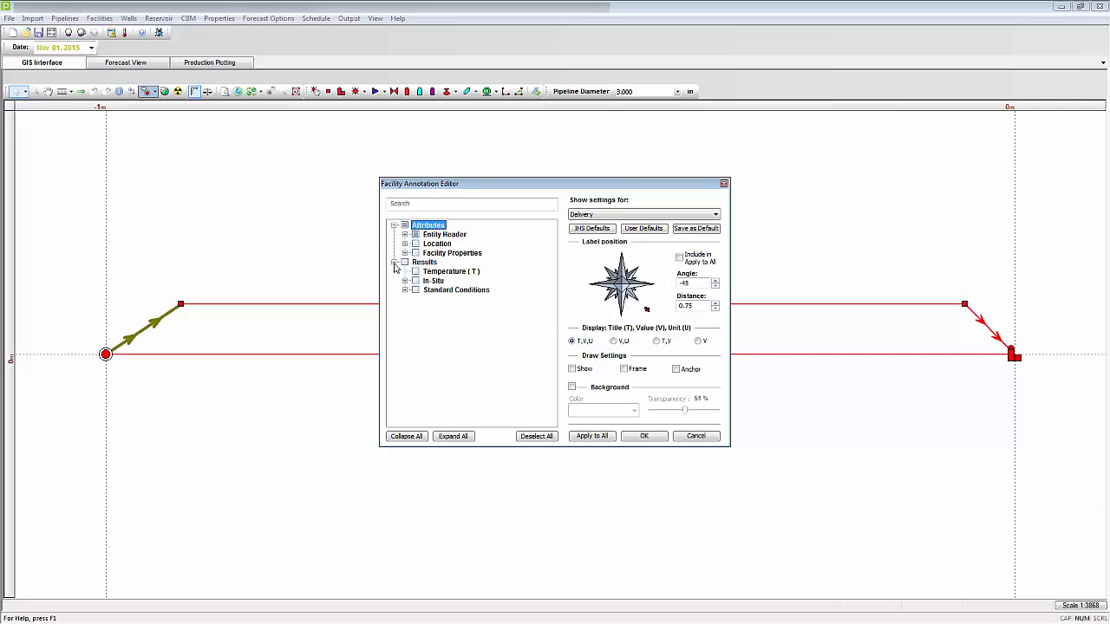
left_click(404, 281)
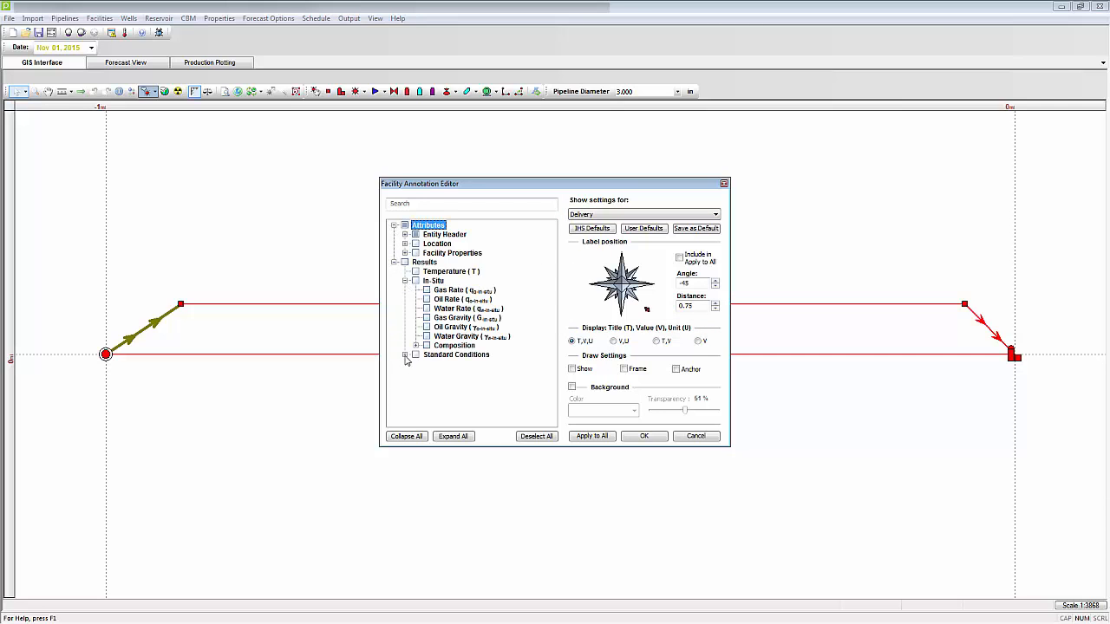
left_click(404, 355)
left_click(417, 346)
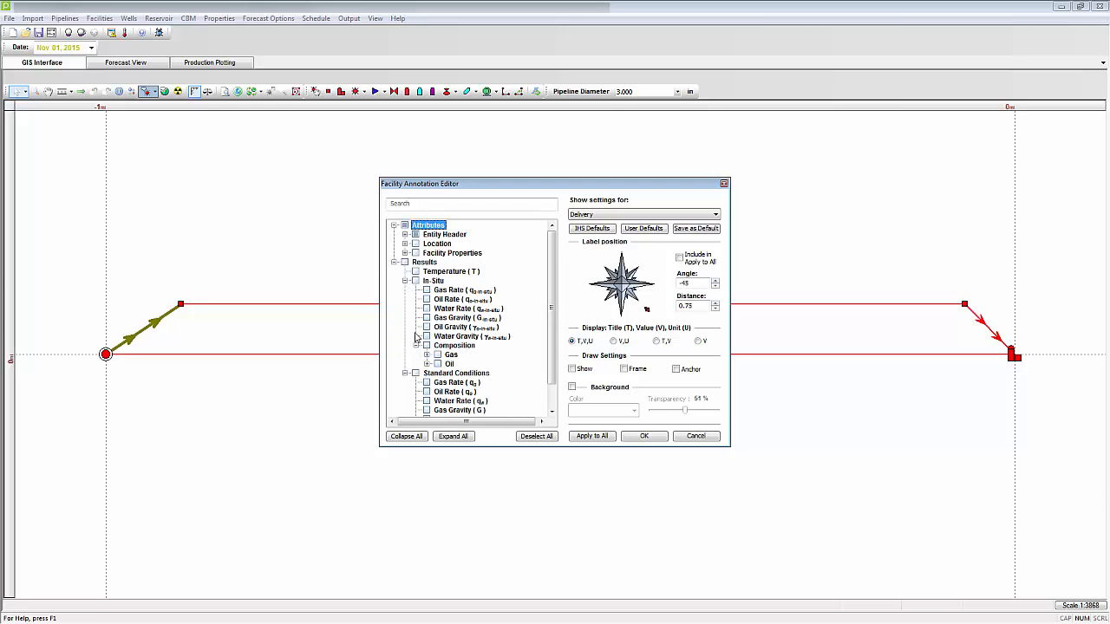
left_click(404, 252)
left_click(404, 243)
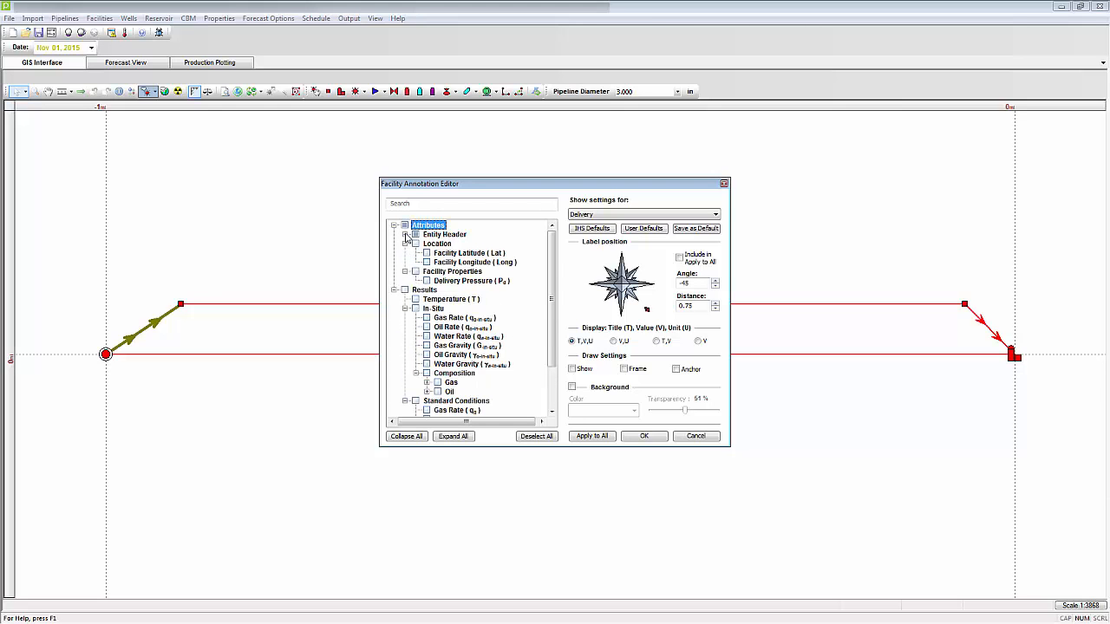
left_click(404, 234)
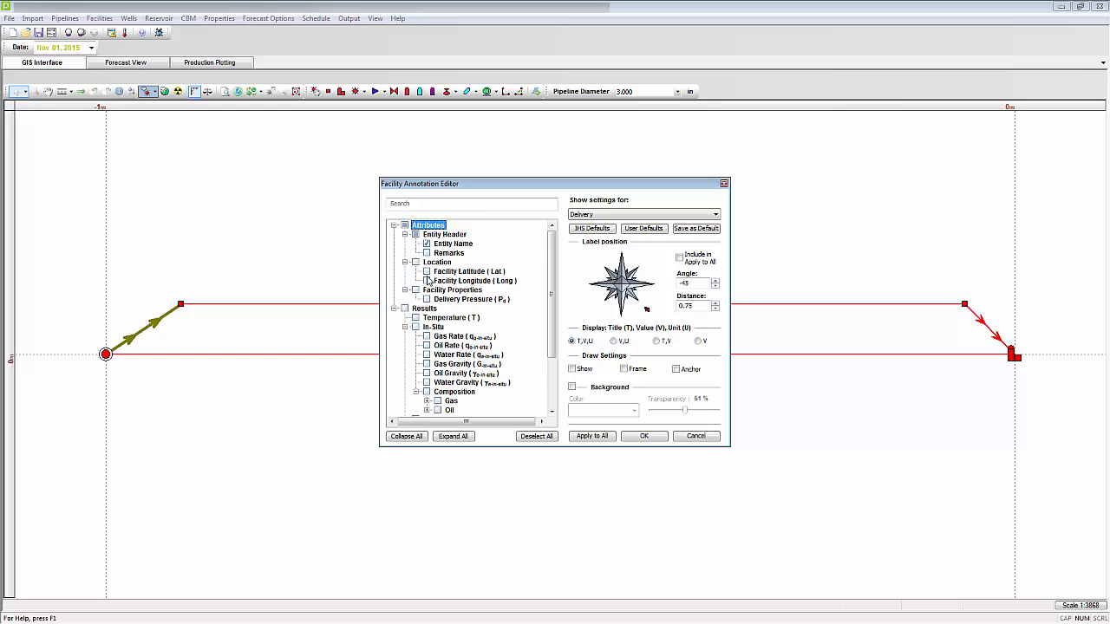
scroll(429, 281, "down", 3)
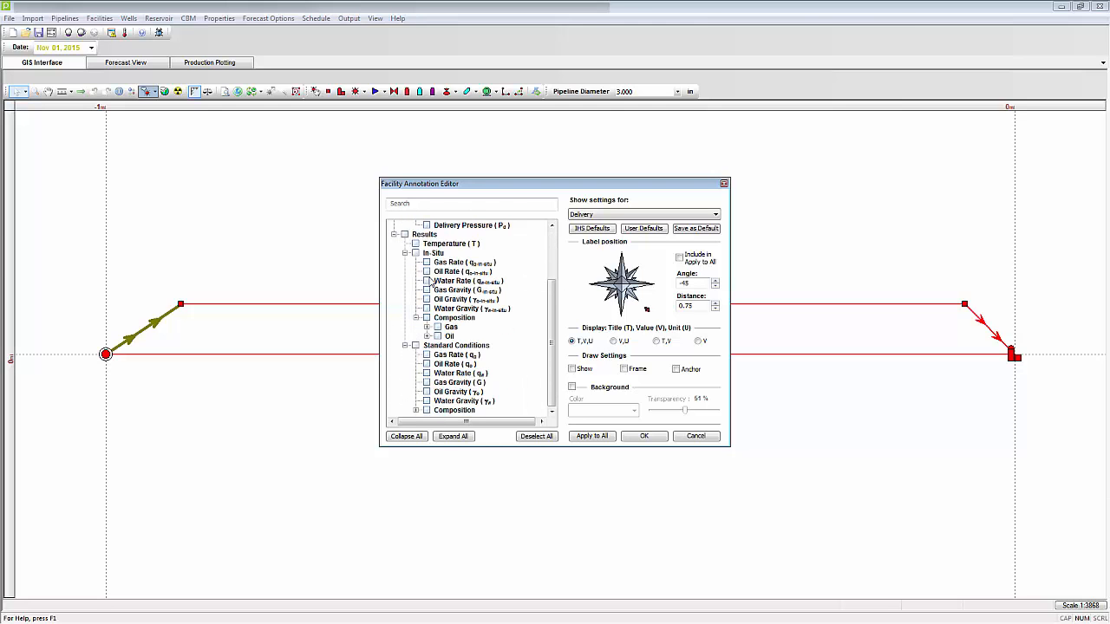
scroll(430, 281, "up", 3)
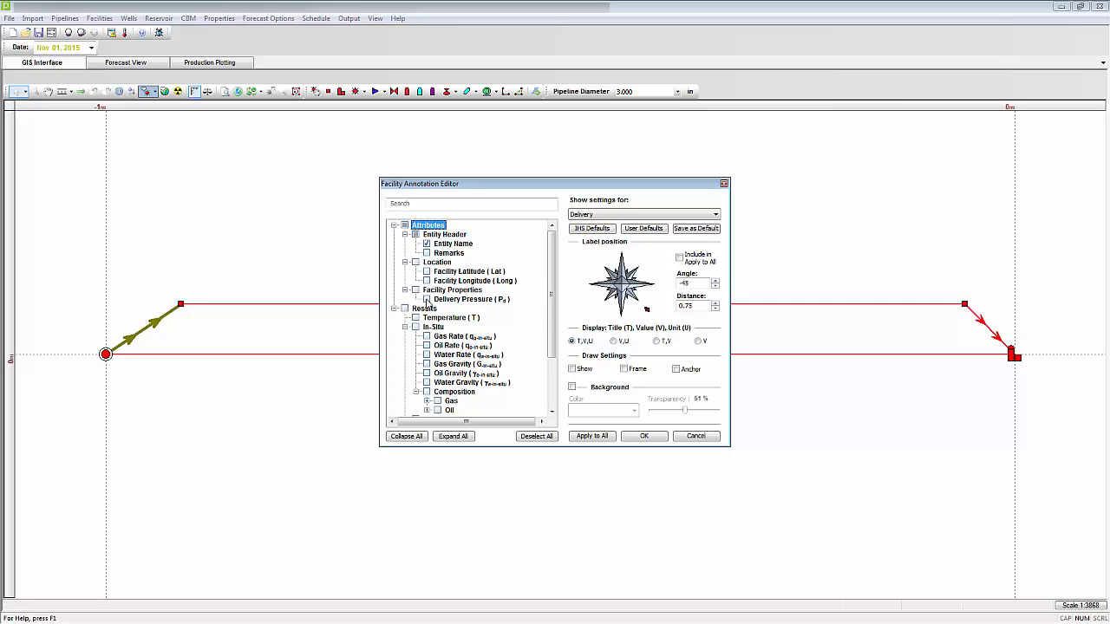
left_click(426, 299)
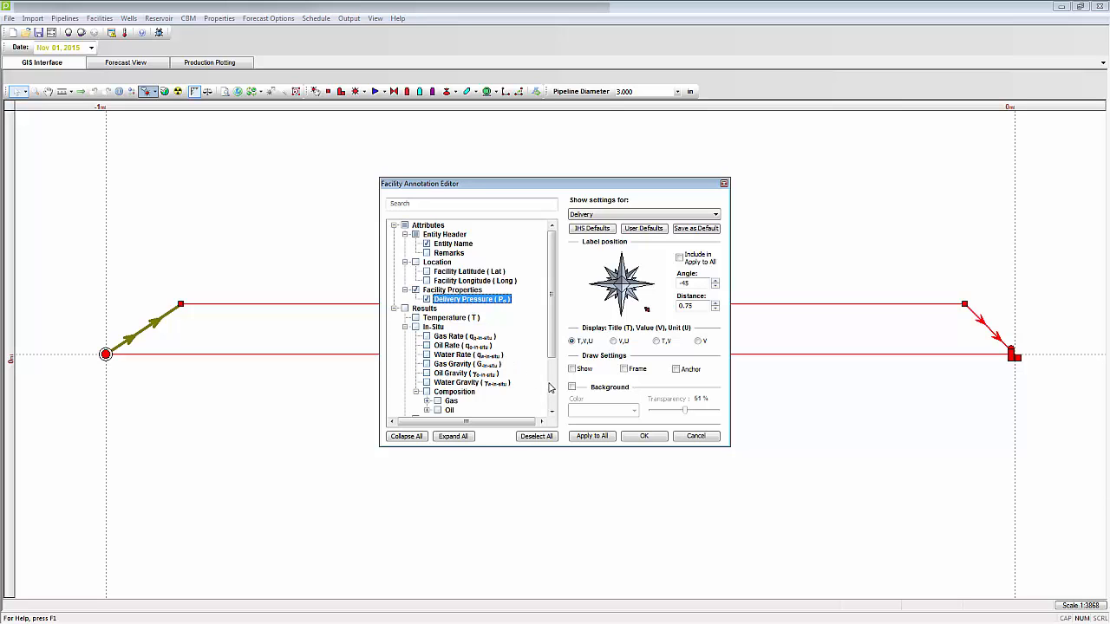
Step: Show the delivery annotation with frame, anchor and an orange background, and move its label below and to the left of the delivery point
left_click(572, 370)
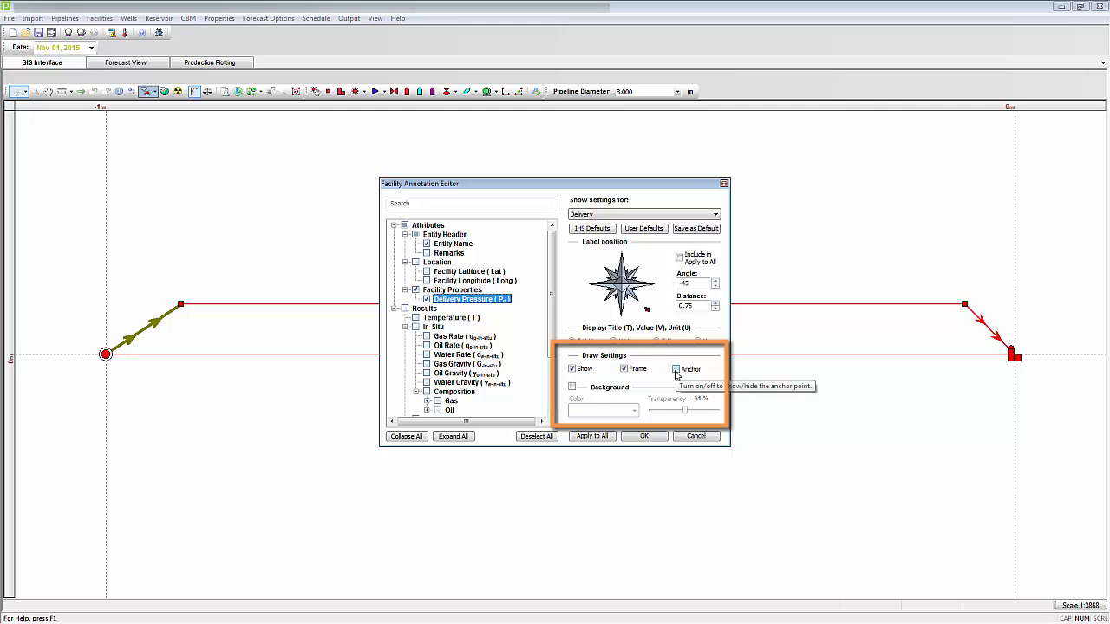
left_click(676, 371)
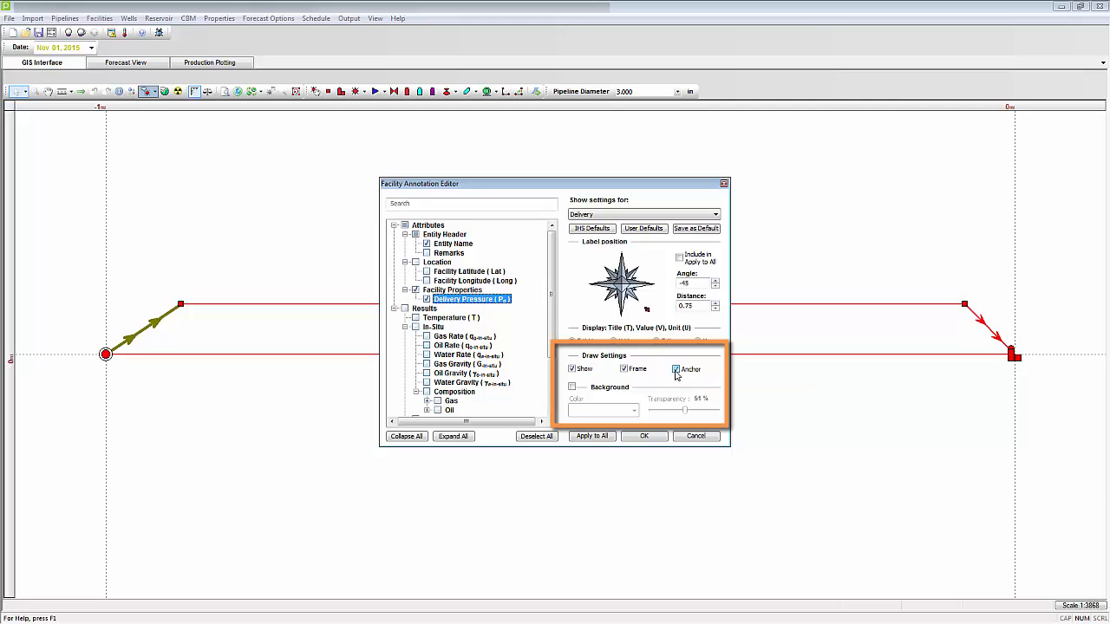
left_click(572, 387)
left_click(634, 410)
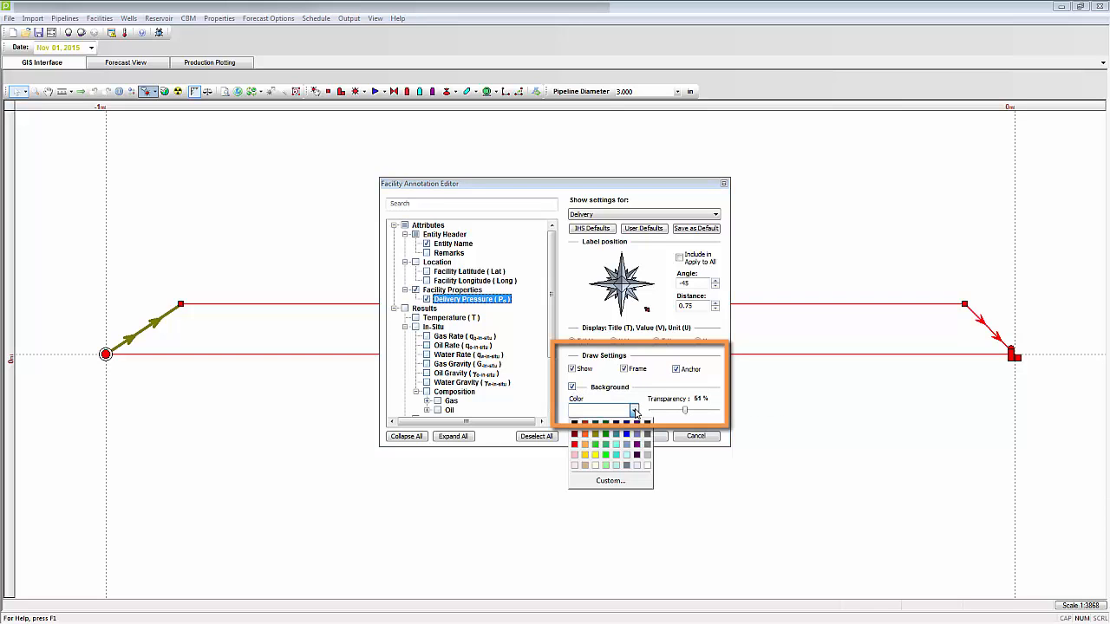
left_click(586, 444)
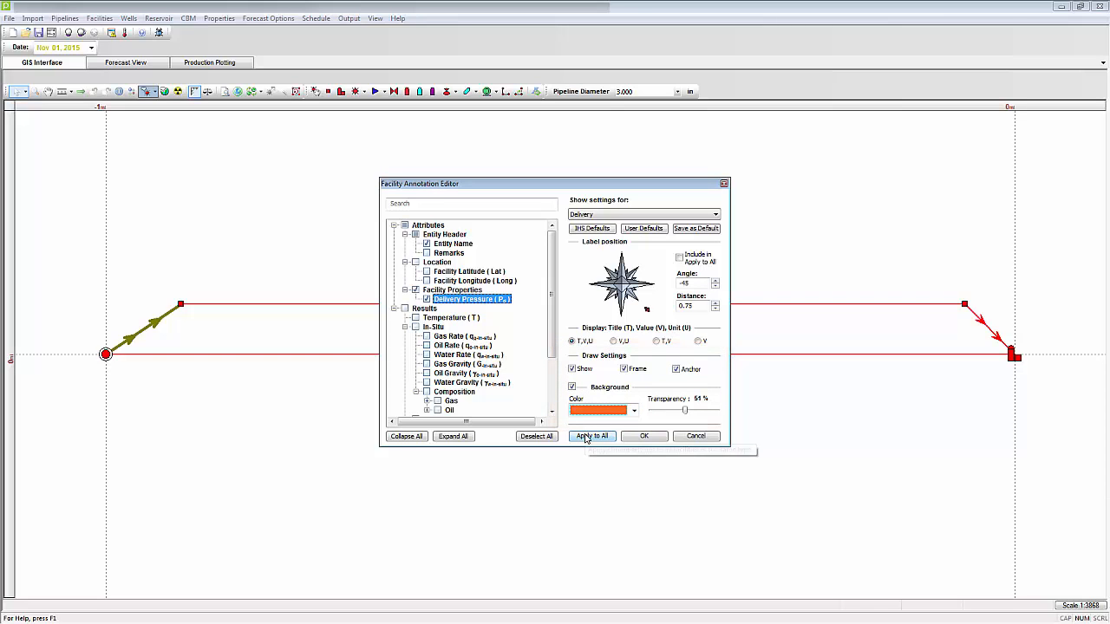
left_click(644, 437)
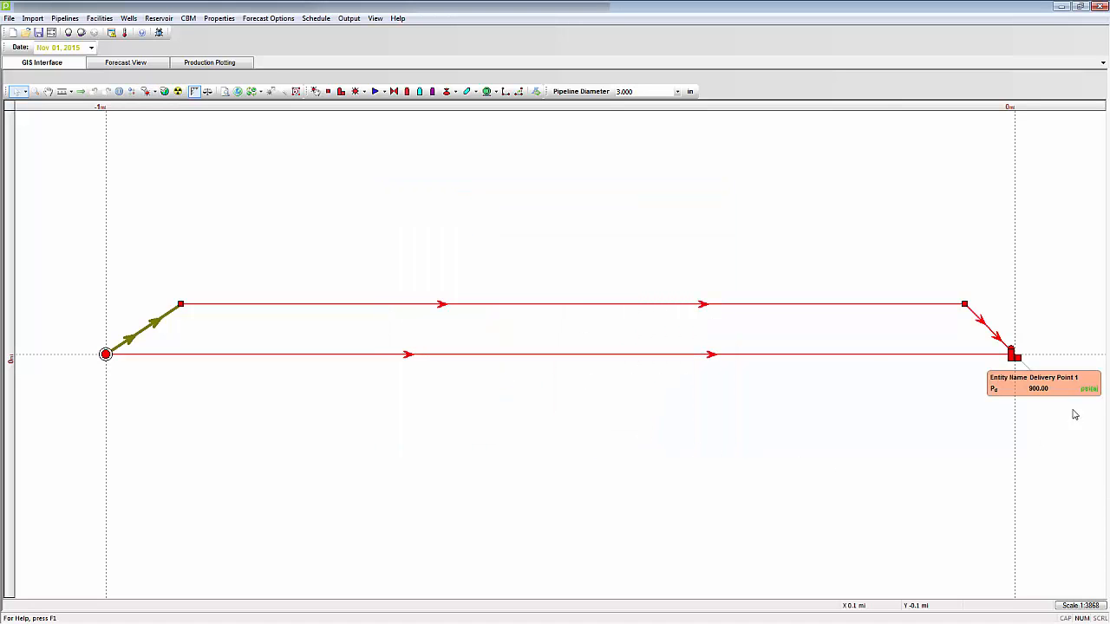
left_click_drag(1045, 382, 947, 418)
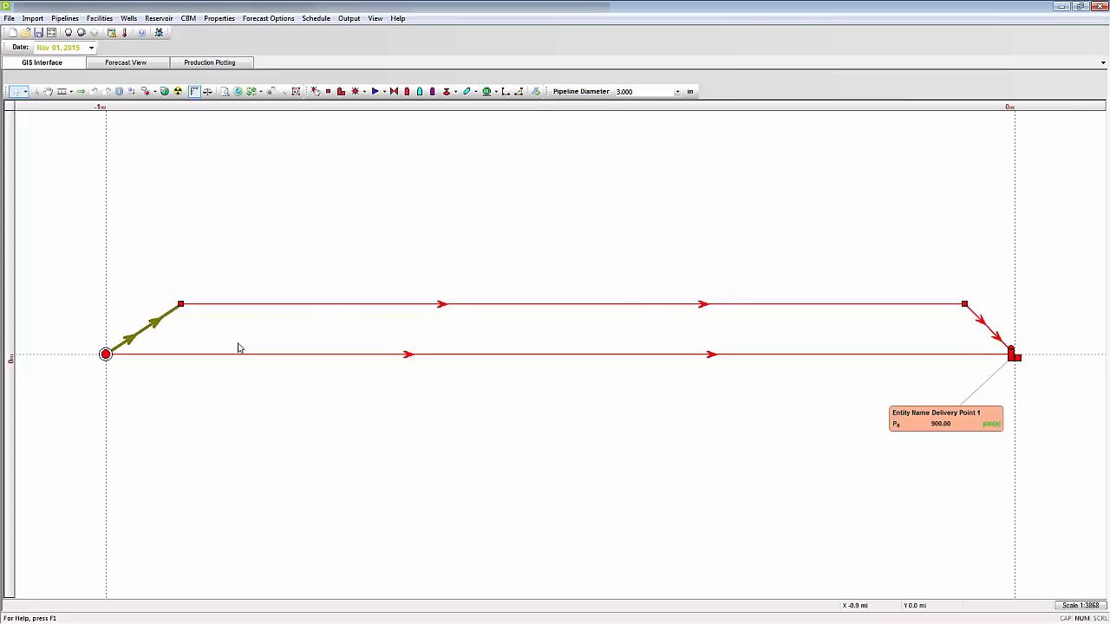
Step: Edit the Wells annotation settings to include the Line Pressure and in-situ Gas Rate results
left_click(153, 92)
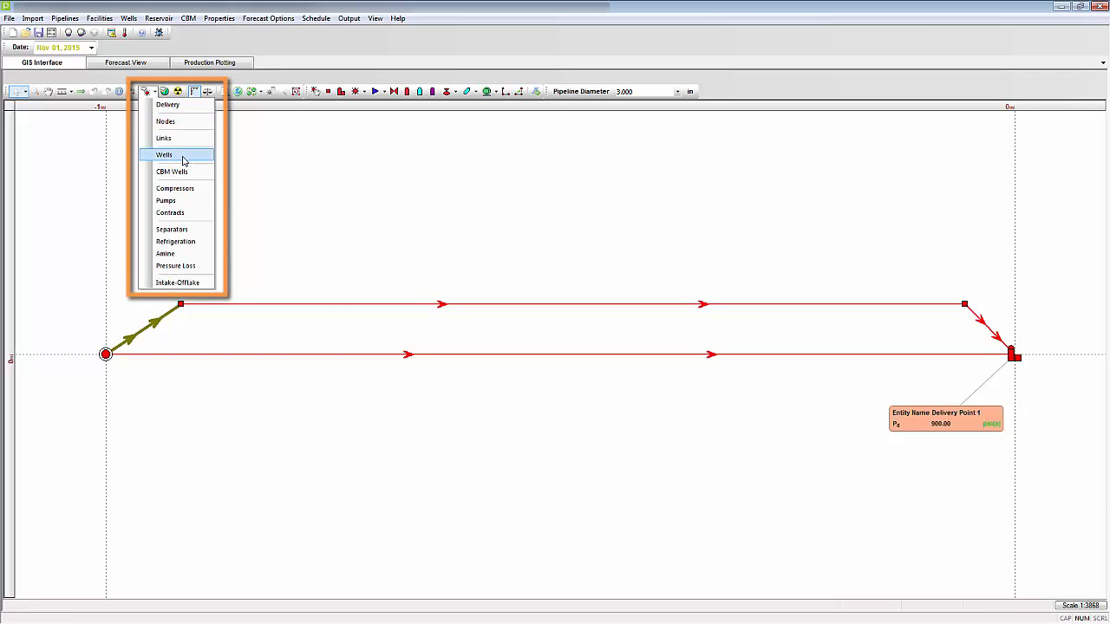
left_click(184, 158)
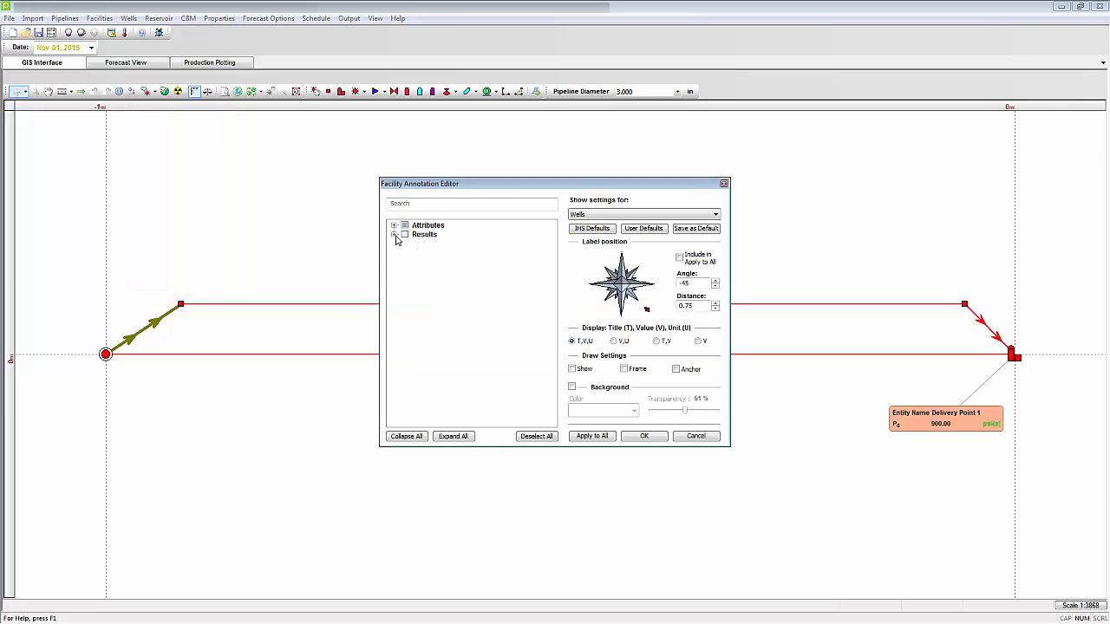
left_click(394, 235)
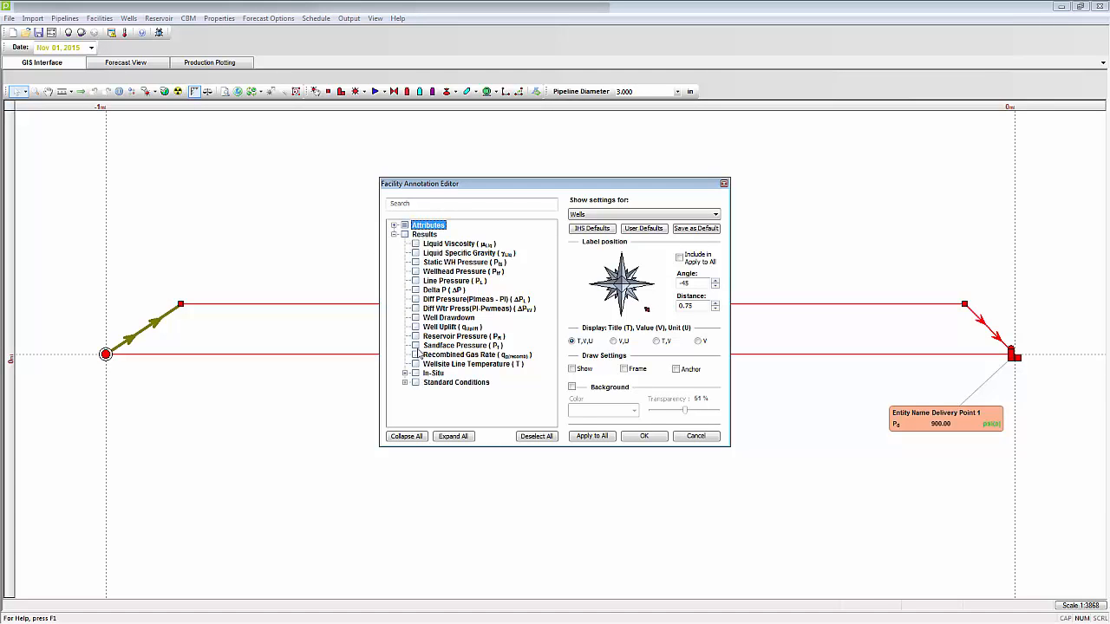
left_click(416, 282)
left_click(405, 373)
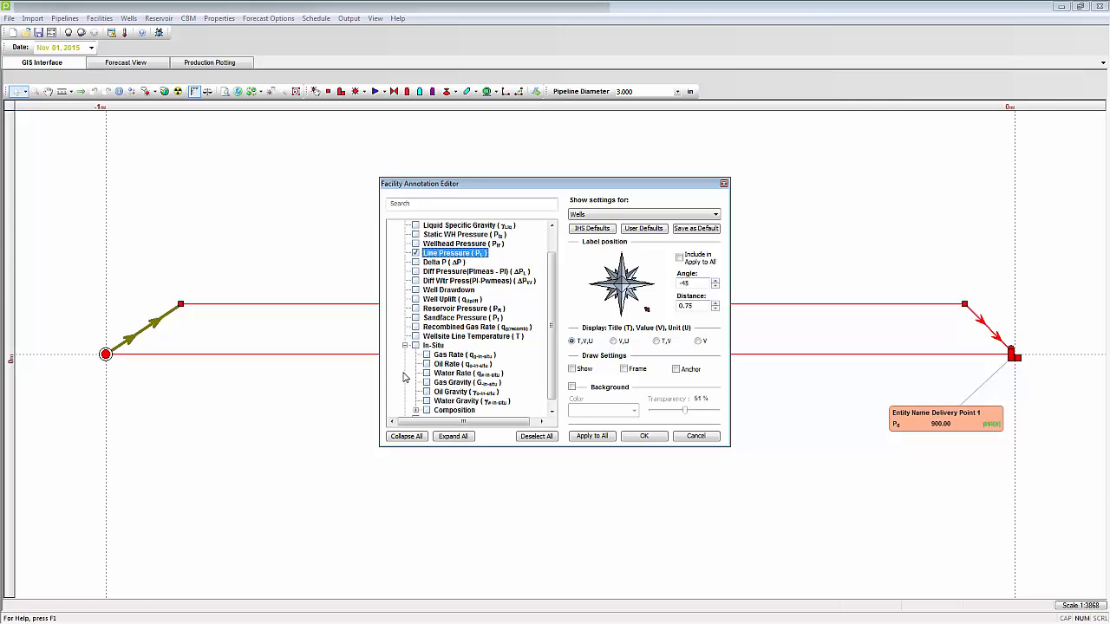
left_click(425, 356)
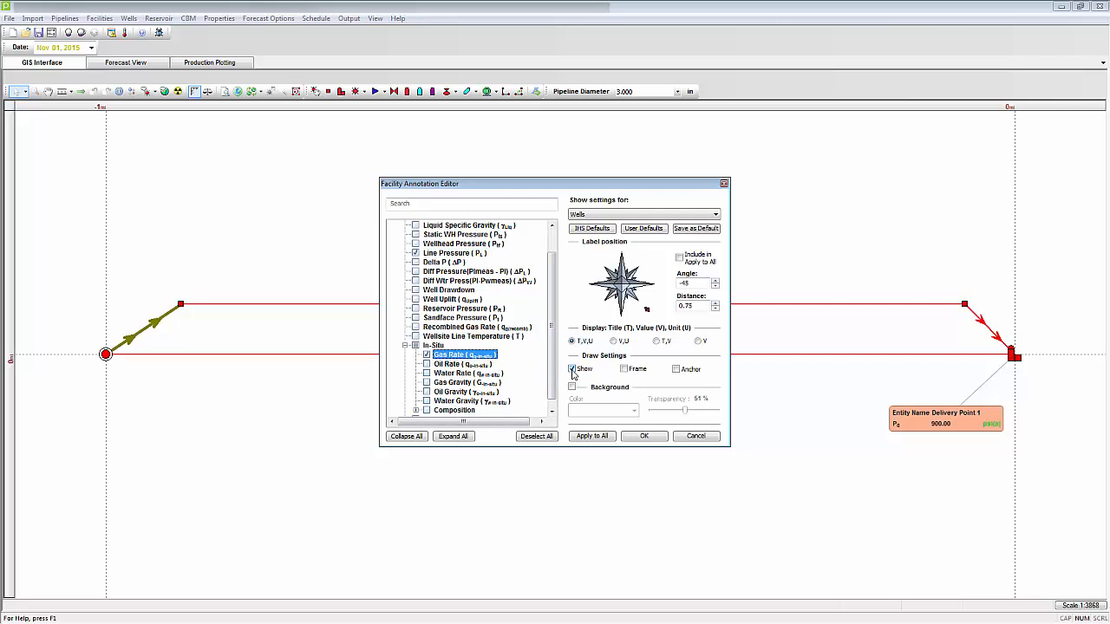
Step: Show the wells annotation with frame, anchor and a turquoise background at 75 % transparency, and move its label further below the well
left_click(624, 369)
left_click(676, 370)
left_click(571, 387)
left_click(634, 410)
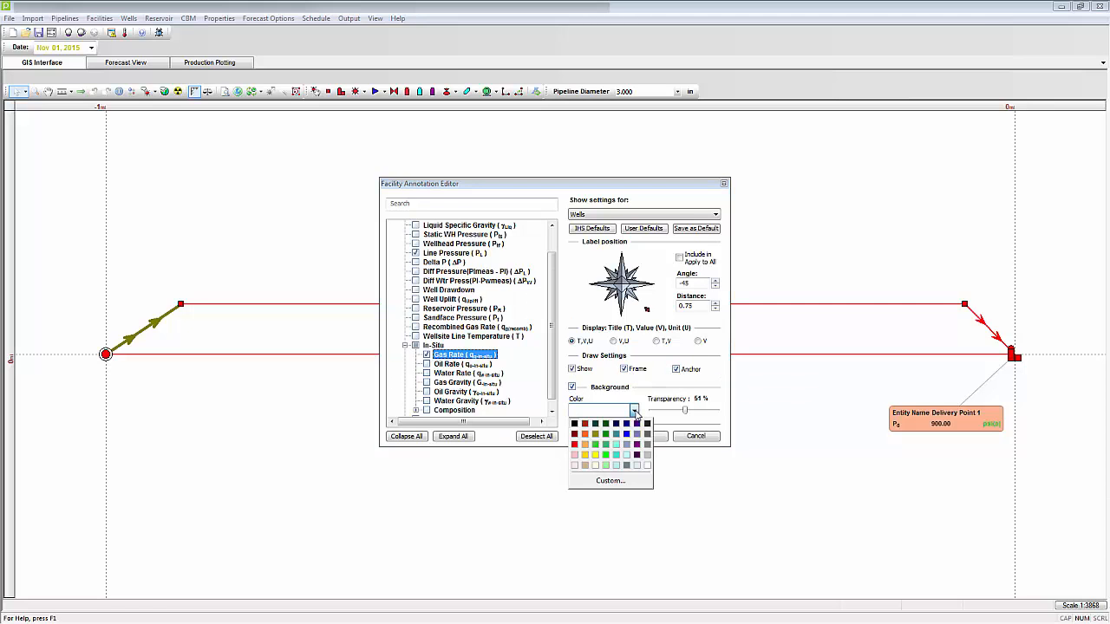
left_click(616, 458)
left_click_drag(685, 410, 702, 414)
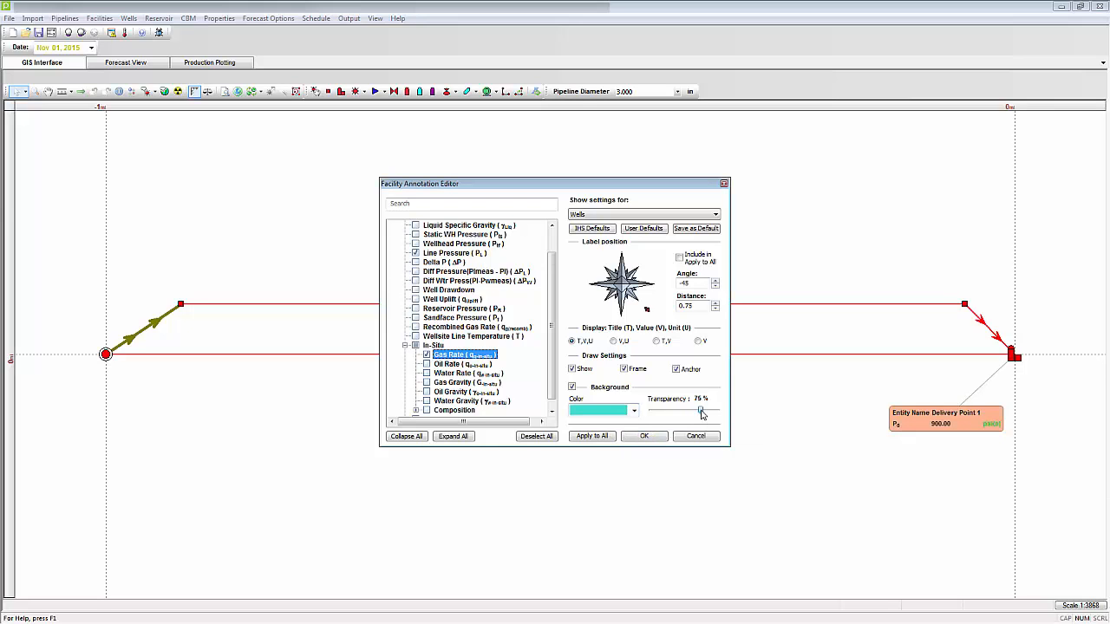
left_click(644, 436)
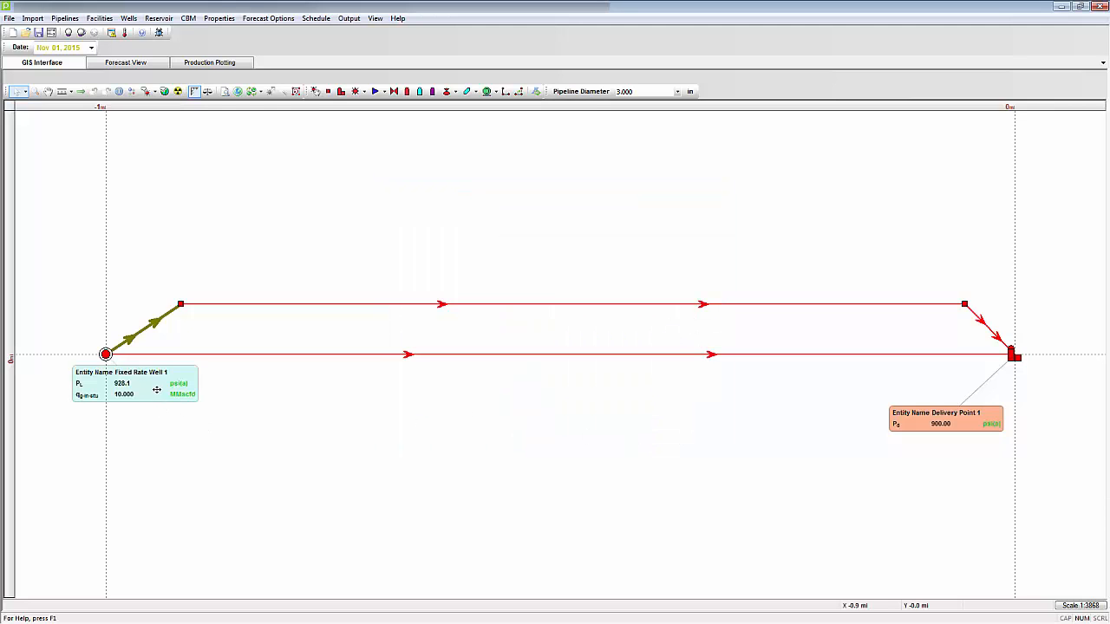
left_click_drag(157, 389, 158, 422)
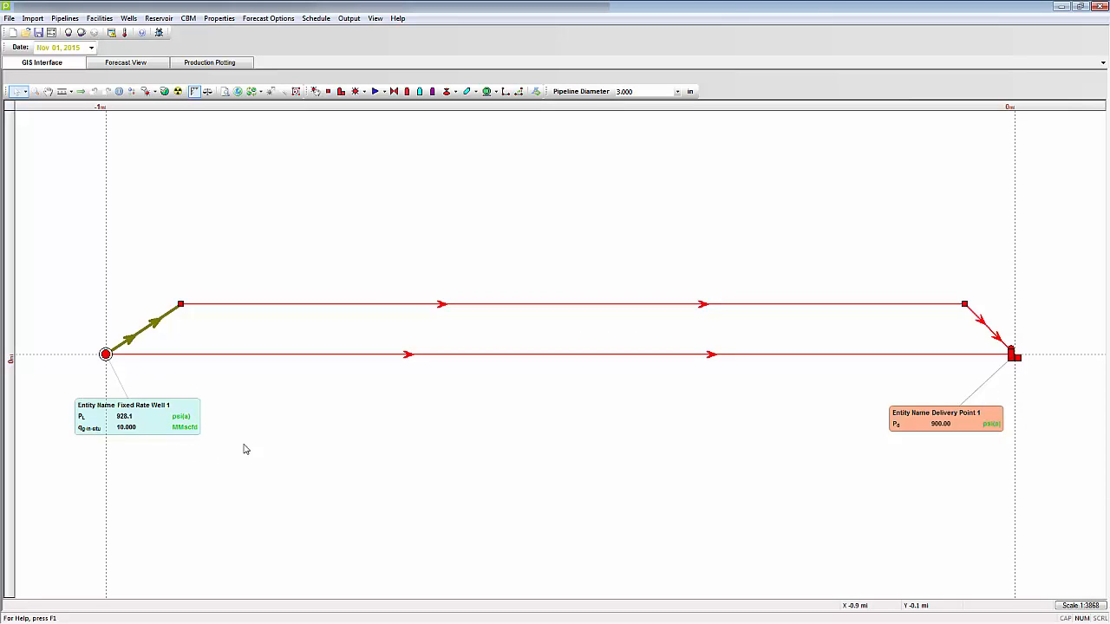
Step: Edit the annotation of only the upper horizontal link, Node 1 15-11-Node 2 15-11, to include the Friction Loss result
left_click(401, 305)
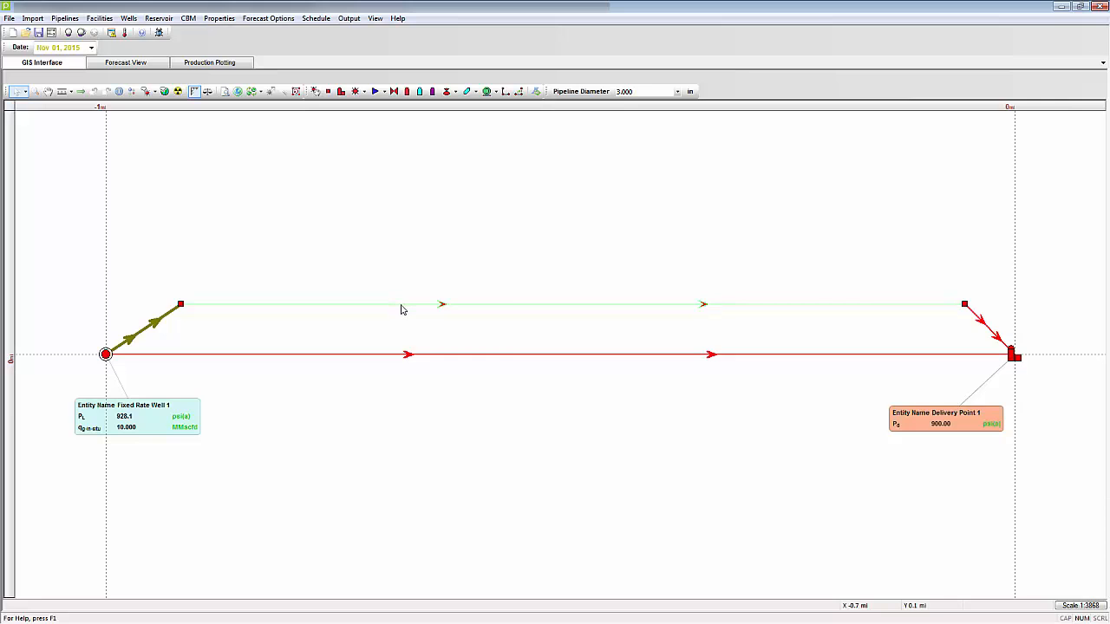
right_click(401, 310)
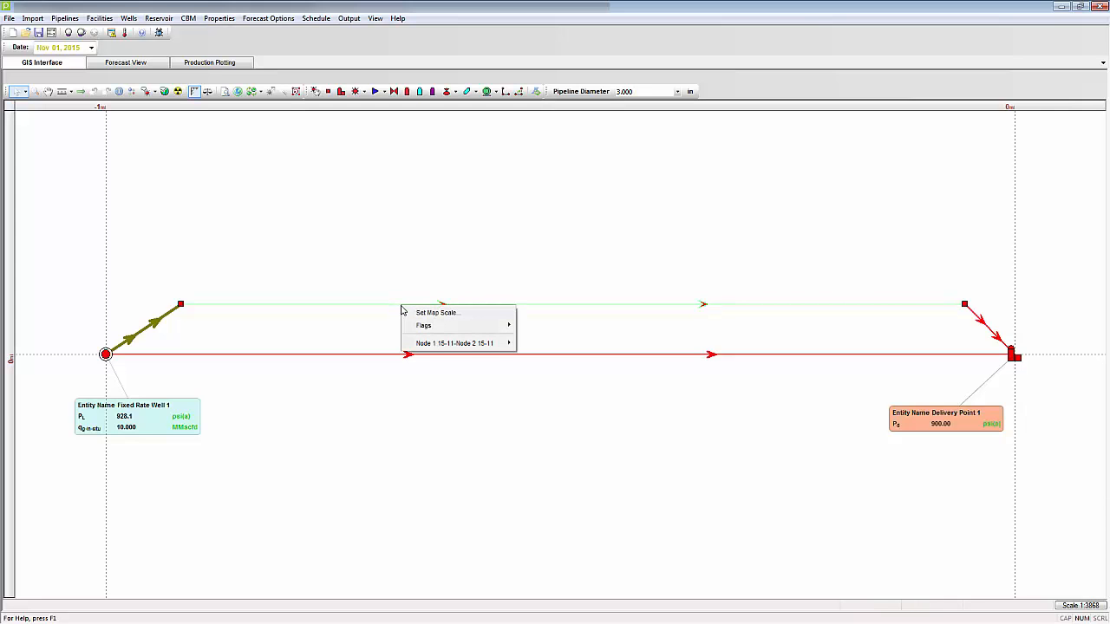
mouse_move(477, 349)
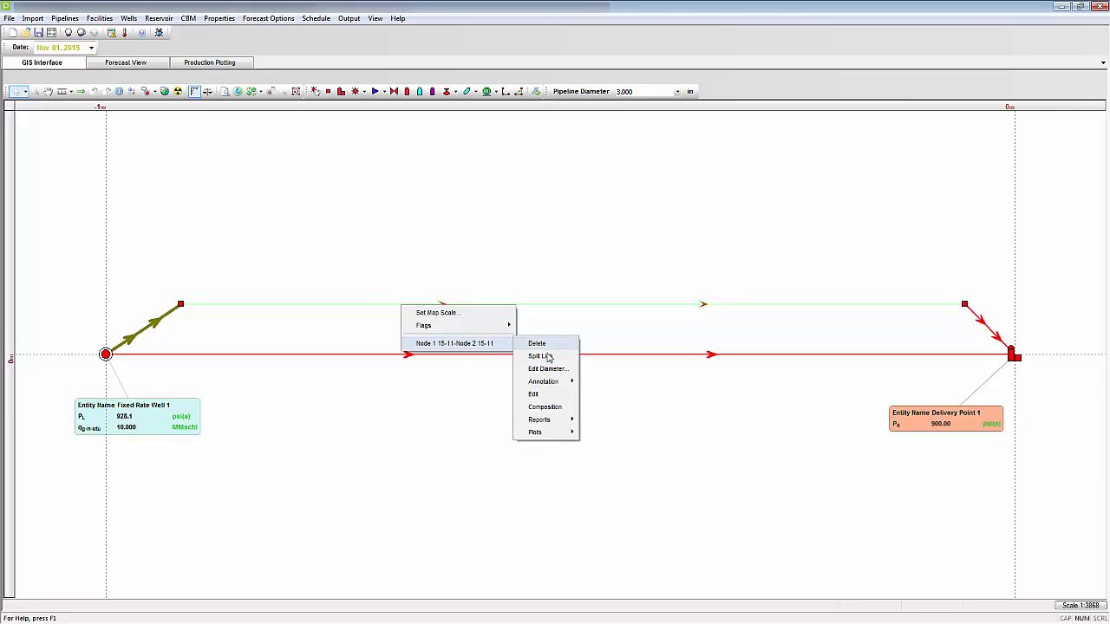
mouse_move(558, 383)
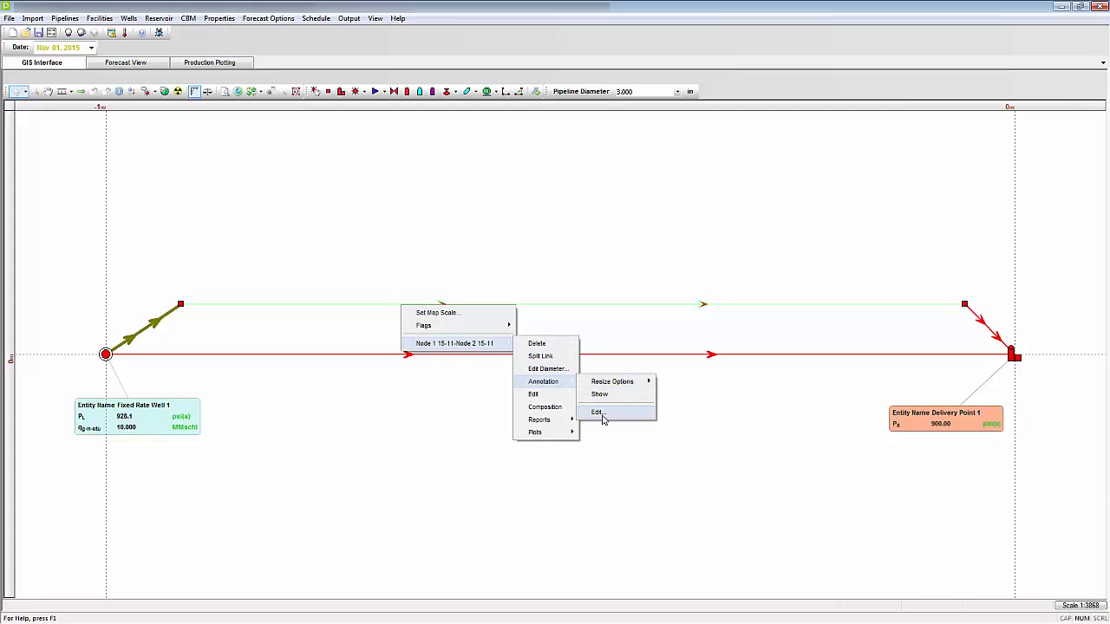
left_click(599, 413)
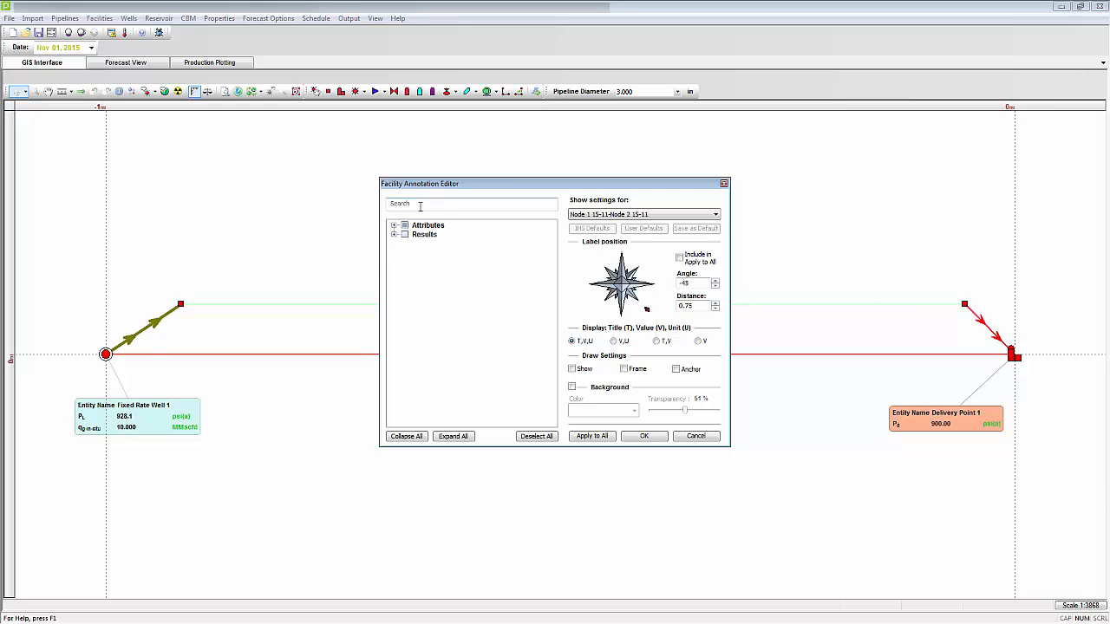
left_click(394, 235)
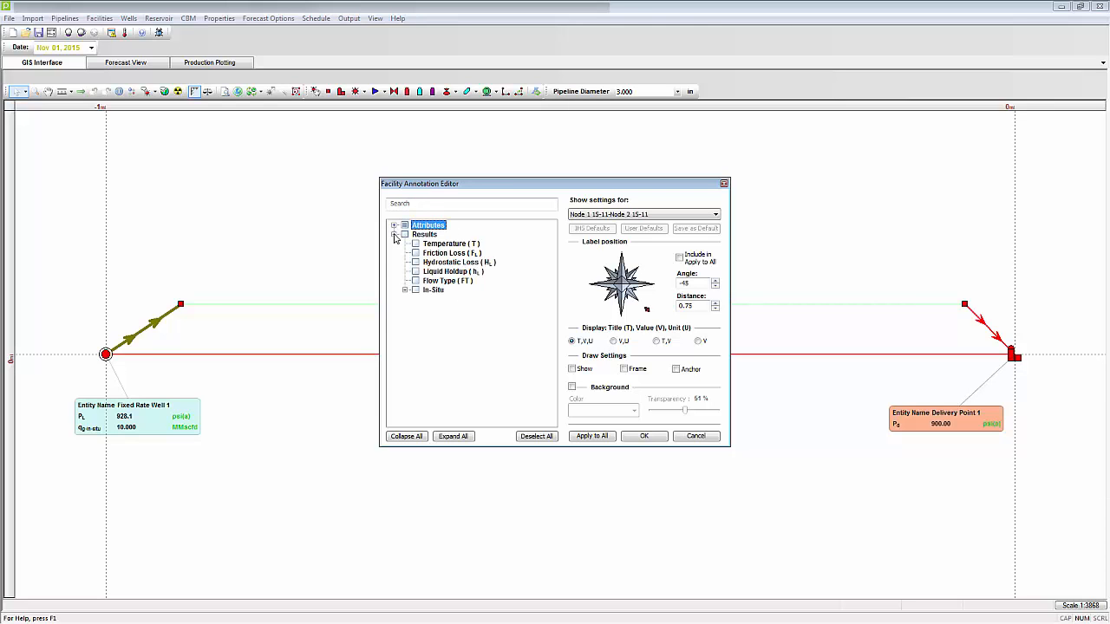
left_click(416, 253)
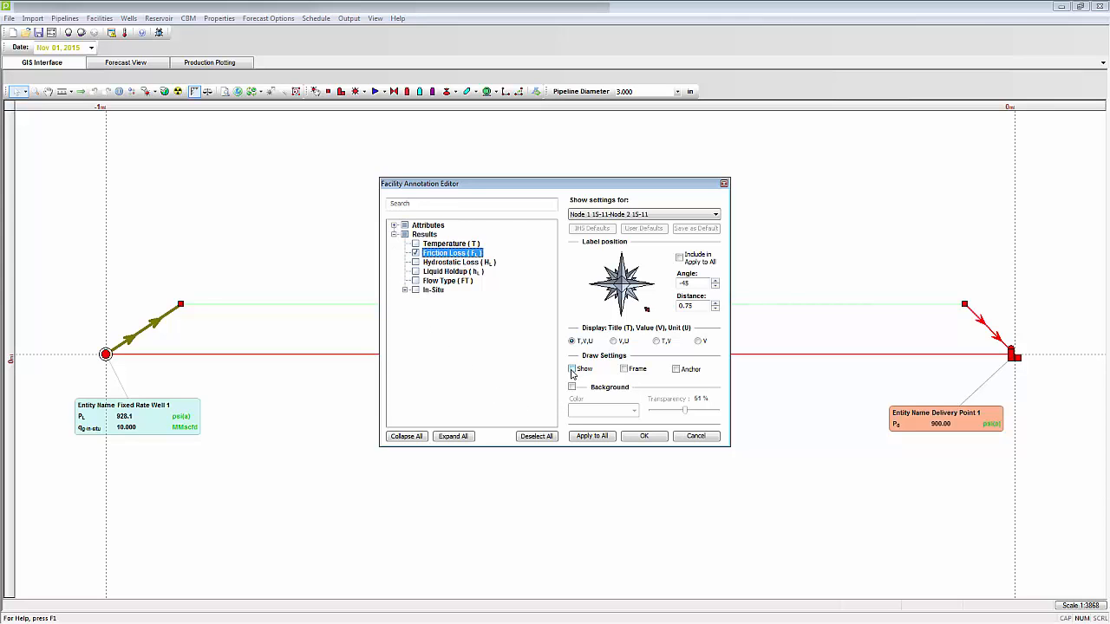
Step: Show the upper link's annotation with anchor, no frame and a green background, and move its label above the link
left_click(626, 373)
left_click(677, 371)
left_click(572, 387)
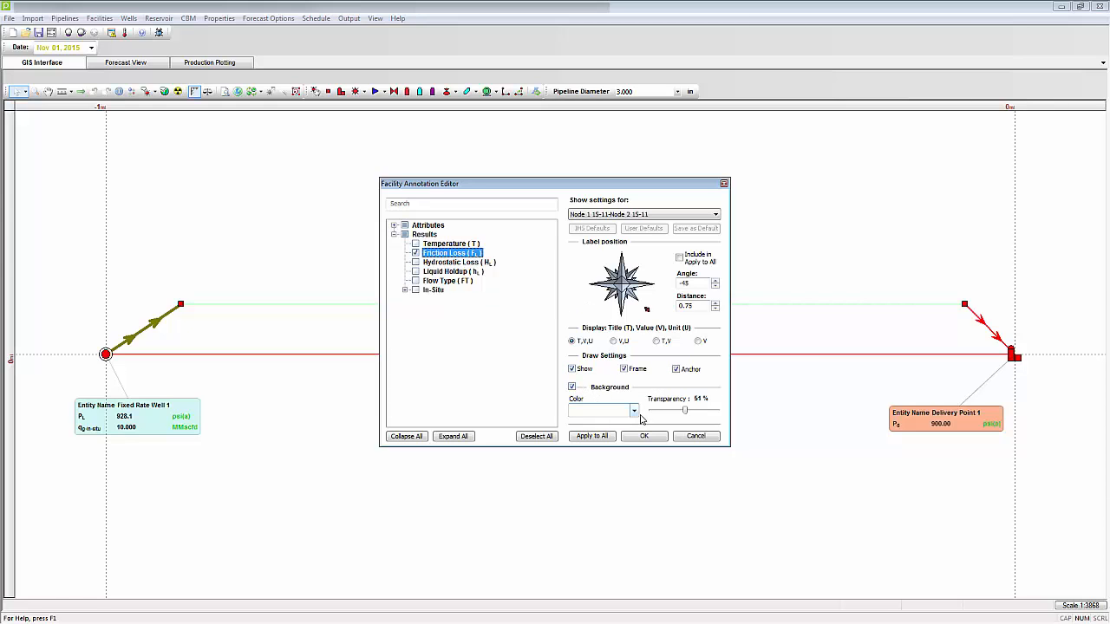
left_click(639, 414)
left_click(607, 460)
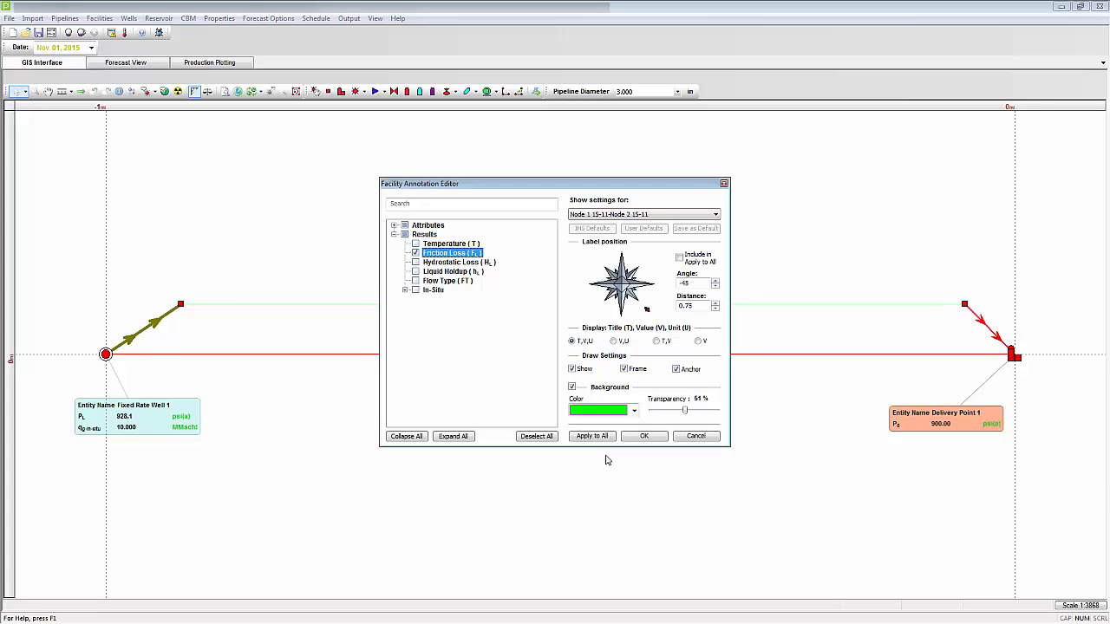
left_click(624, 370)
left_click(645, 437)
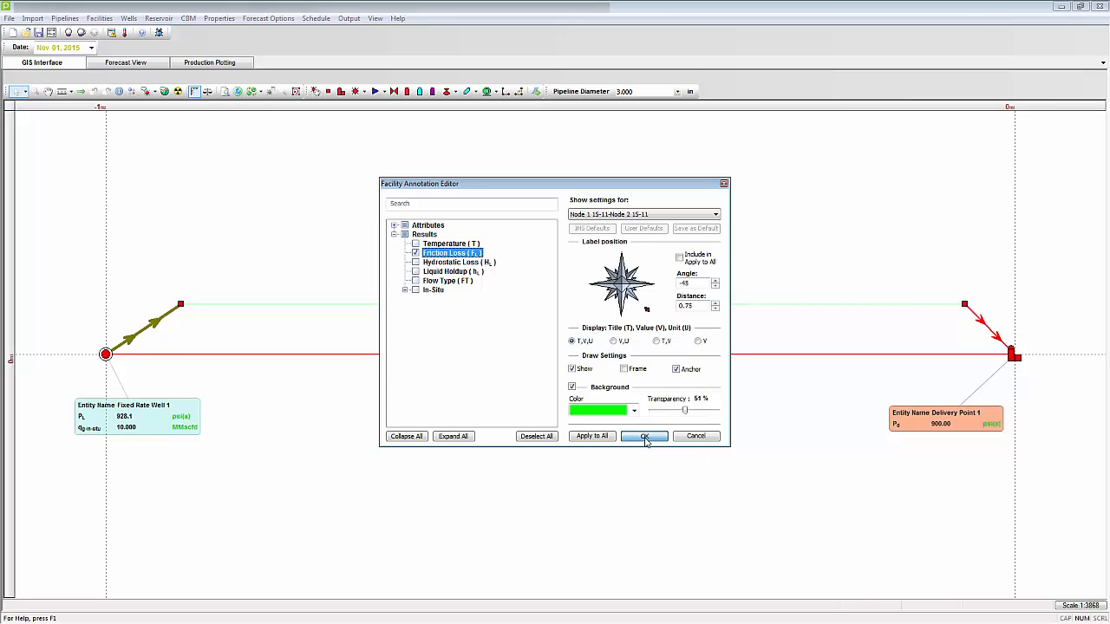
mouse_move(597, 326)
left_mouse_down()
mouse_move(555, 256)
mouse_move(552, 229)
left_mouse_up()
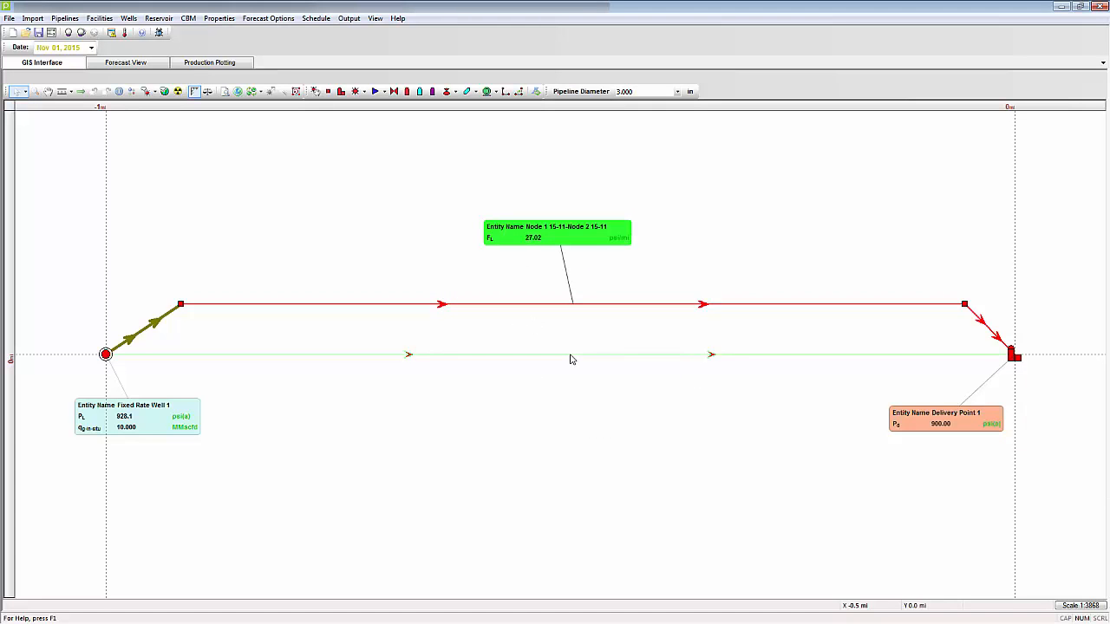
Step: Edit the annotation of the lower horizontal link, Node 1-Node 2, to include the Friction Loss result
right_click(570, 359)
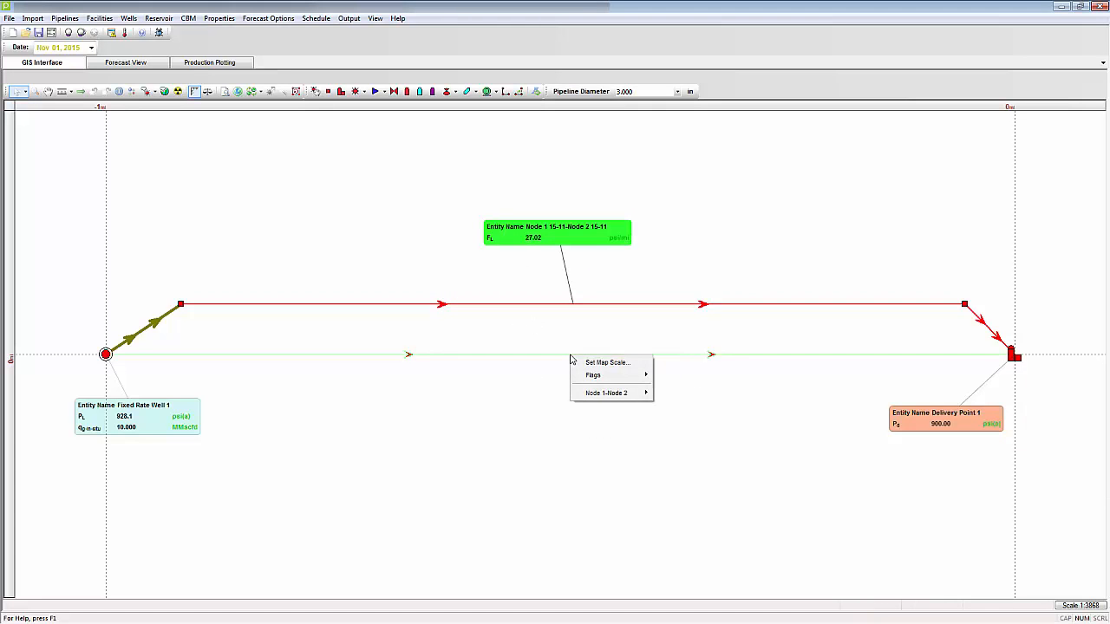
mouse_move(598, 393)
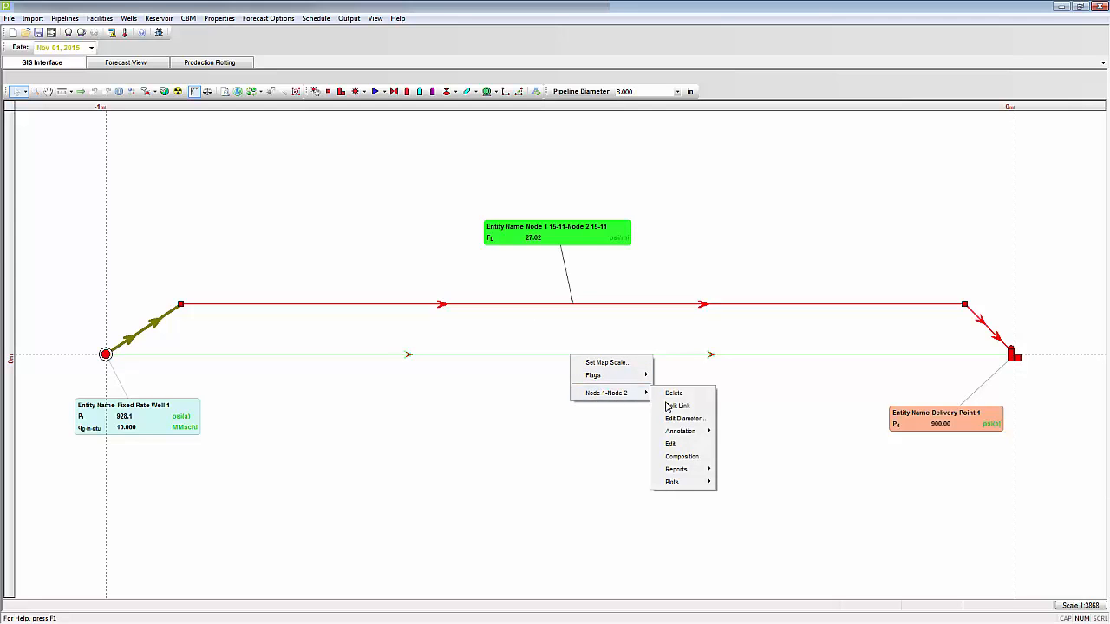
mouse_move(693, 433)
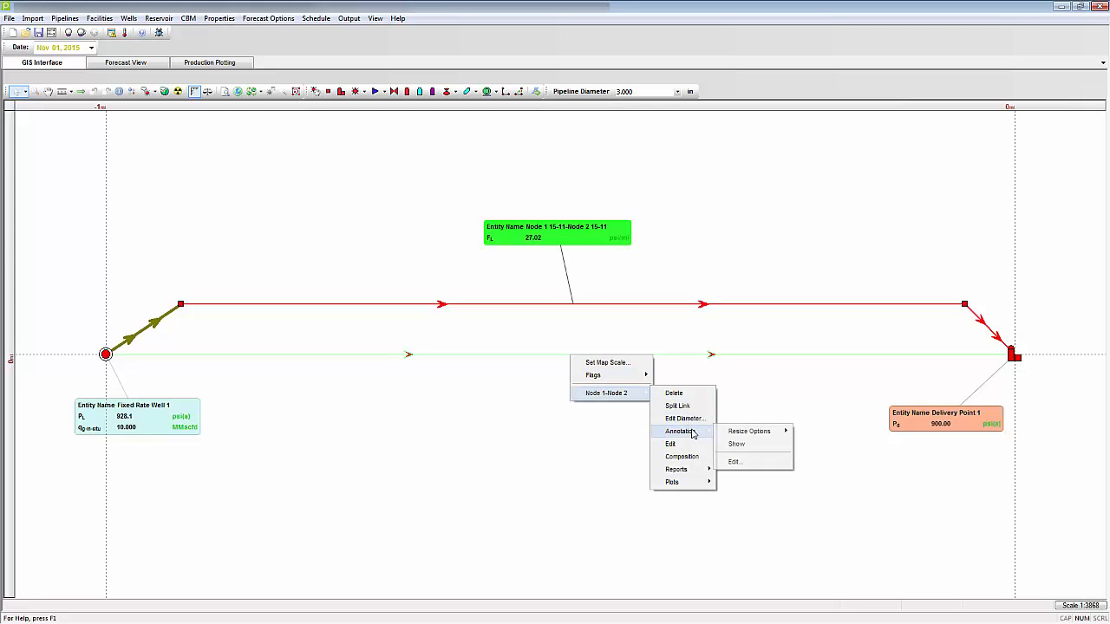
left_click(744, 463)
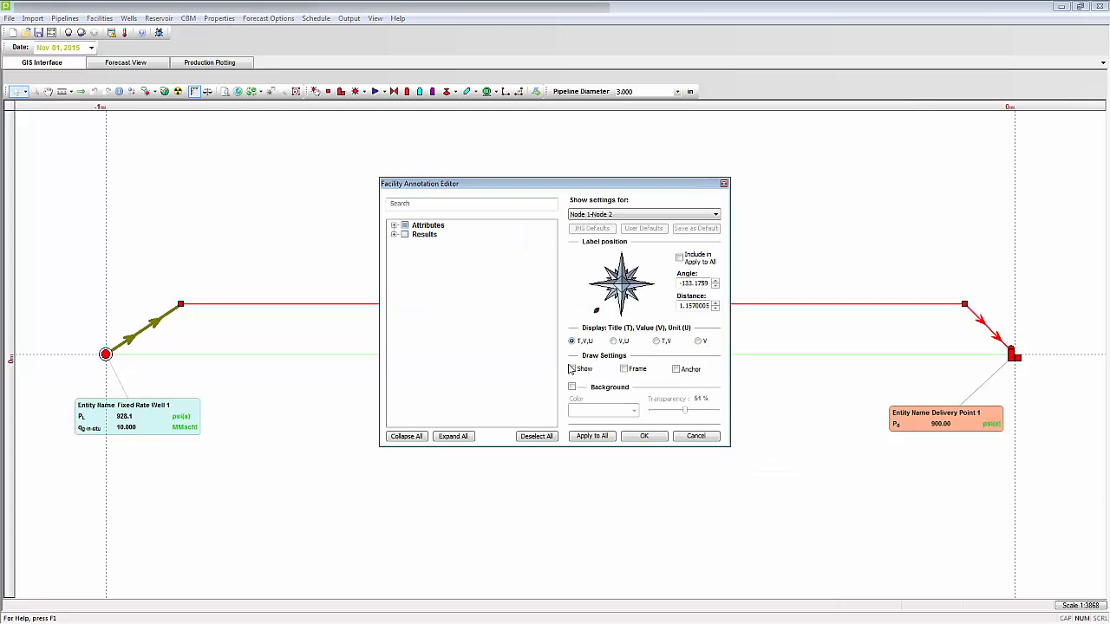
mouse_move(544, 185)
left_mouse_down()
mouse_move(605, 194)
mouse_move(797, 181)
mouse_move(834, 163)
left_mouse_up()
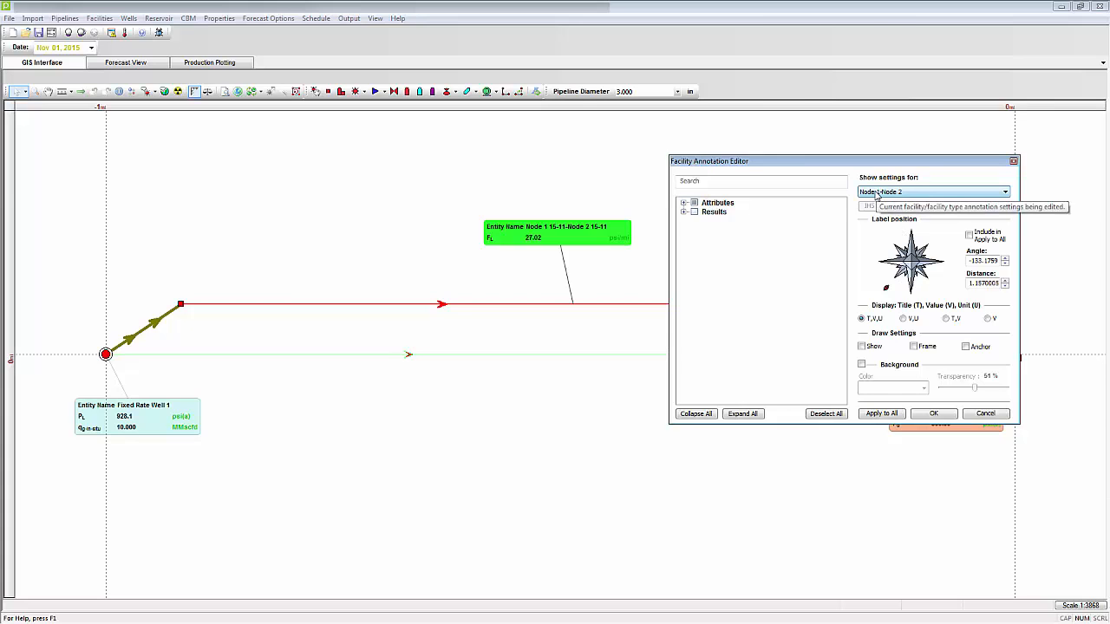
left_click(684, 211)
left_click(705, 231)
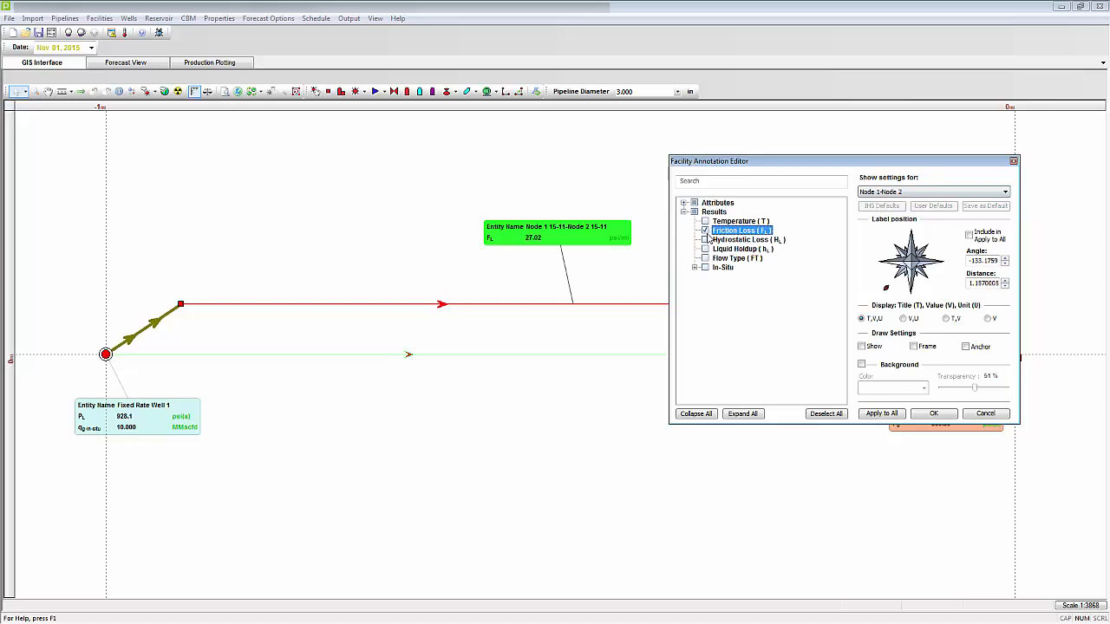
Step: Set the link annotation to shown with frame and a pink background, and apply these settings to all links
left_click(864, 348)
left_click(914, 347)
left_click(862, 365)
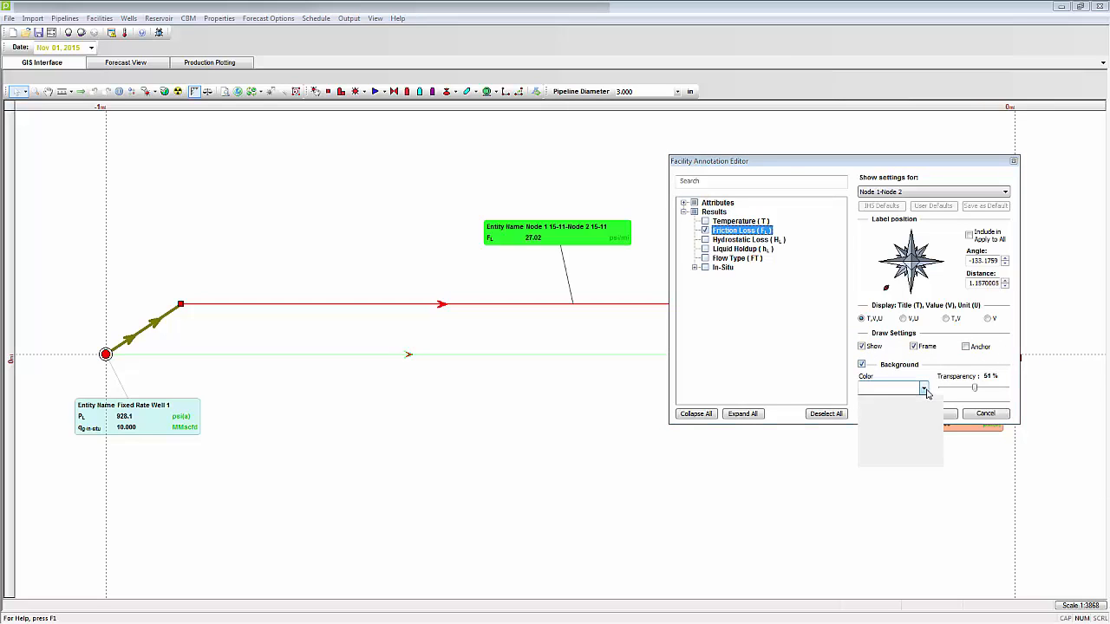
left_click(923, 389)
left_click(863, 433)
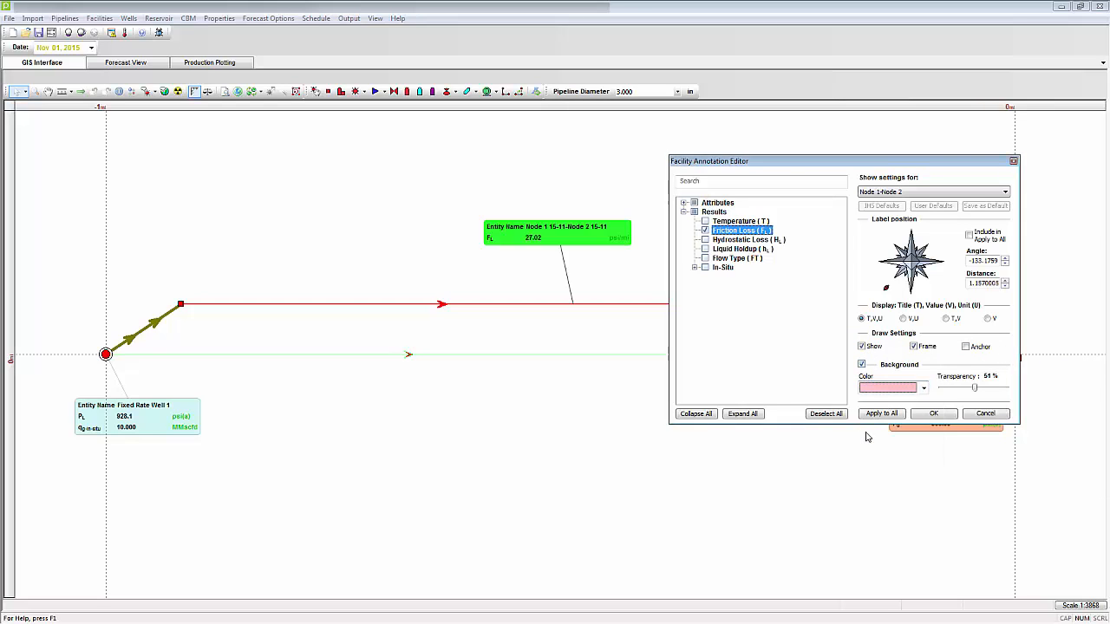
left_click(881, 413)
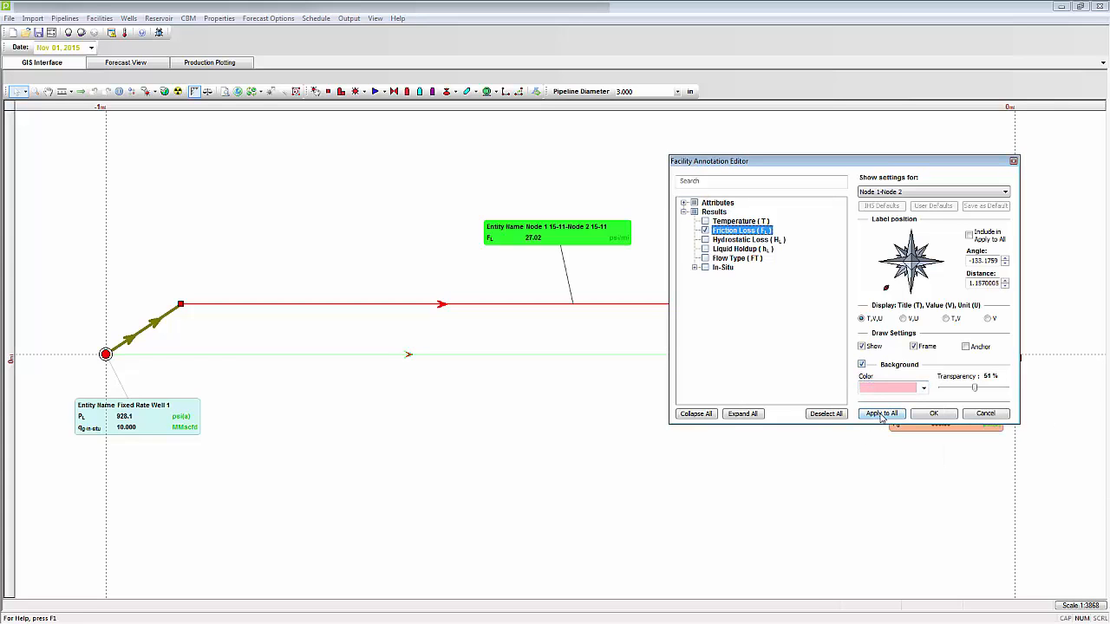
left_click(933, 414)
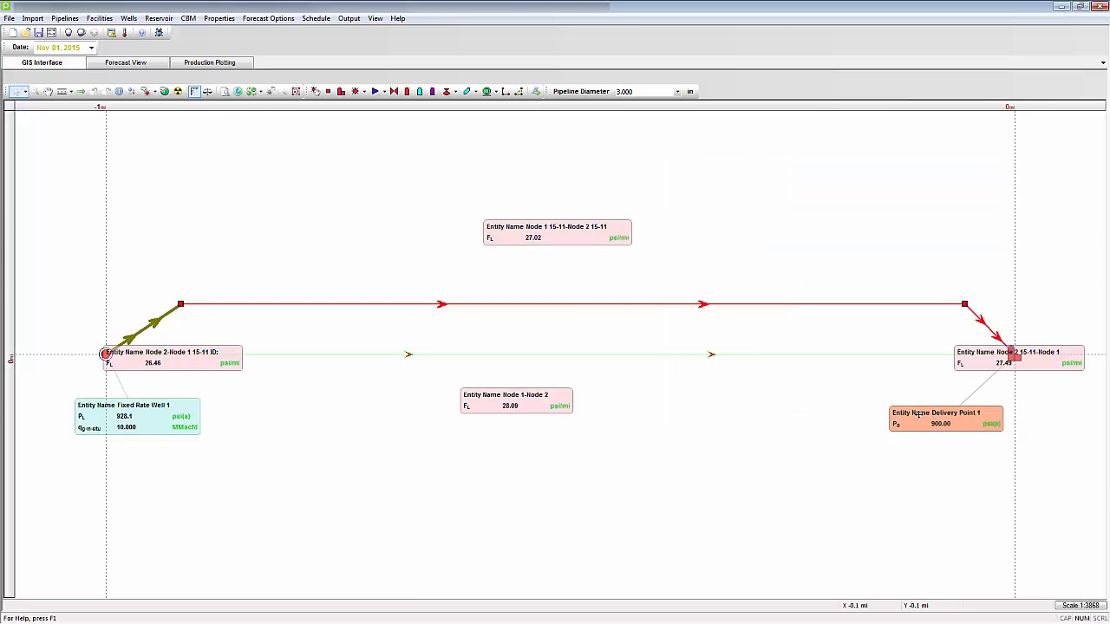
Step: Move the lower link's label slightly right, the well-side diagonal link's label above that link, and the upper link's label closer to its link
left_click_drag(519, 402, 568, 408)
left_click_drag(222, 366, 168, 271)
left_click_drag(524, 233, 518, 265)
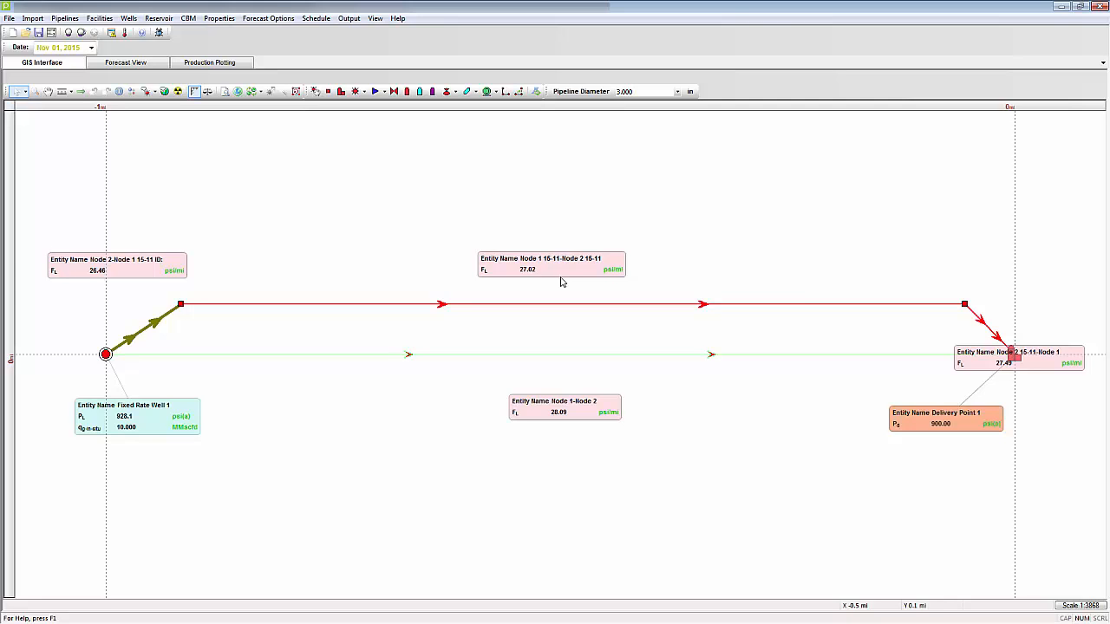
Step: Hide the annotations of the upper horizontal link and both diagonal links, keeping only the Node 1-Node 2 link annotation
left_click(546, 302)
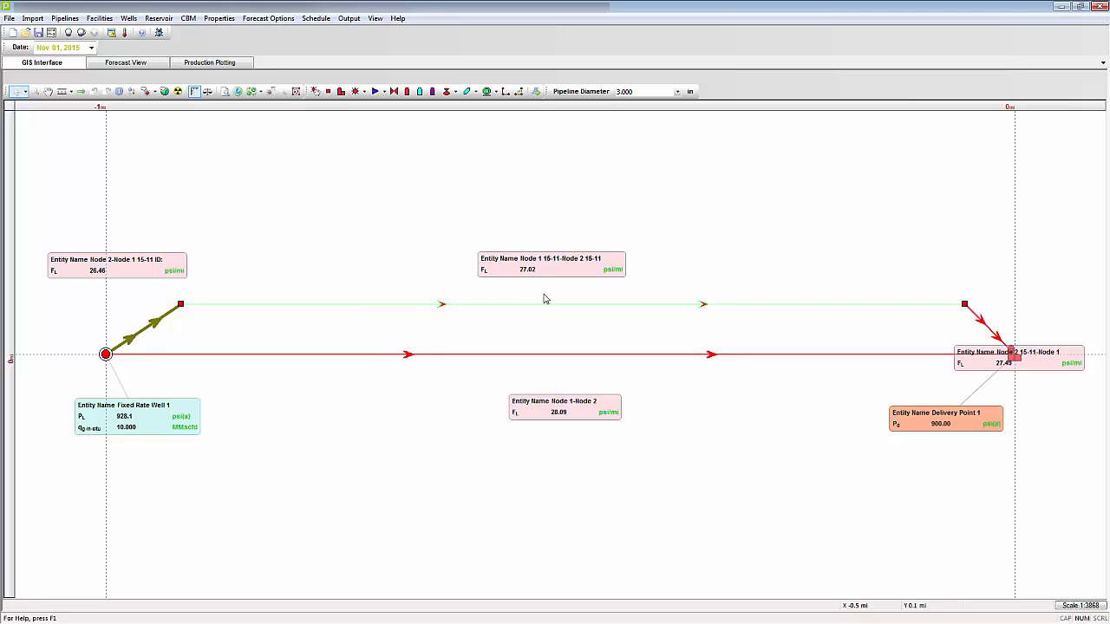
right_click(552, 270)
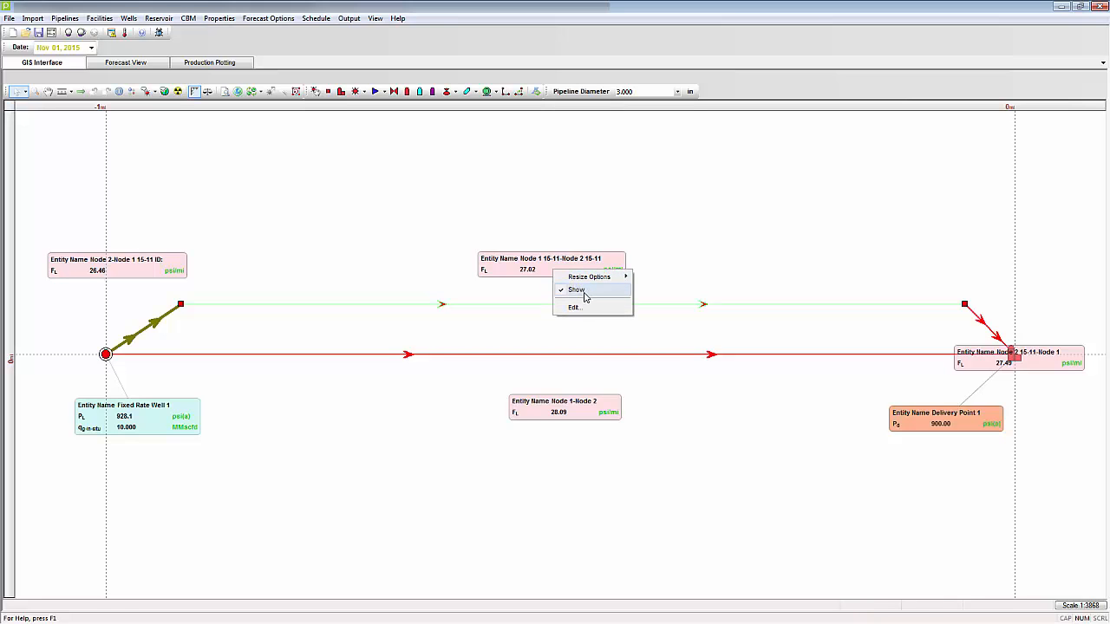
left_click(585, 297)
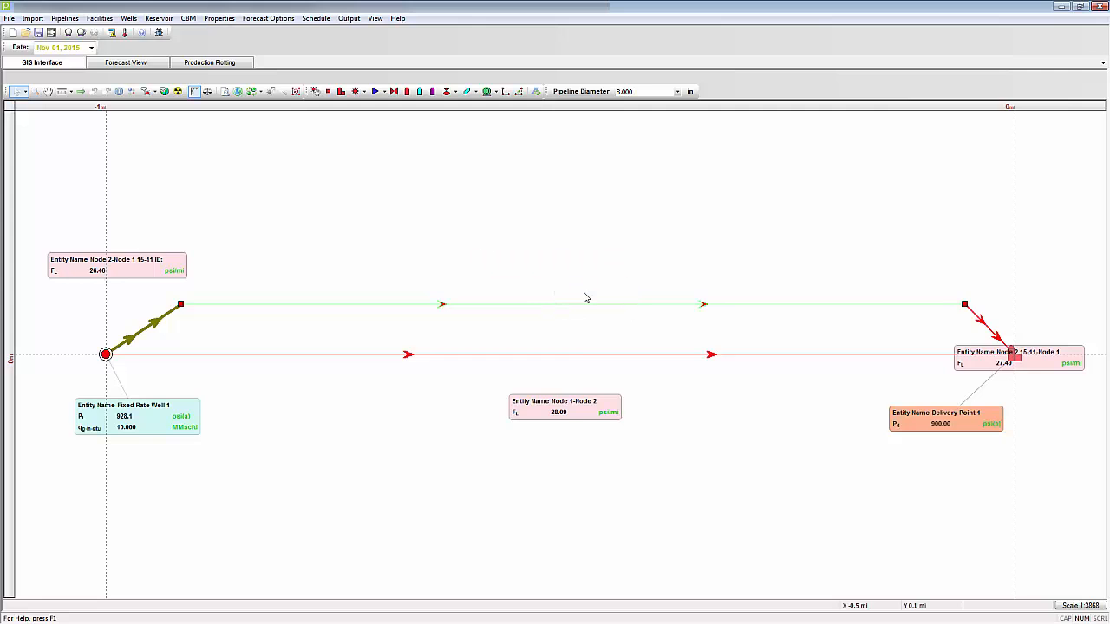
right_click(147, 270)
left_click(158, 291)
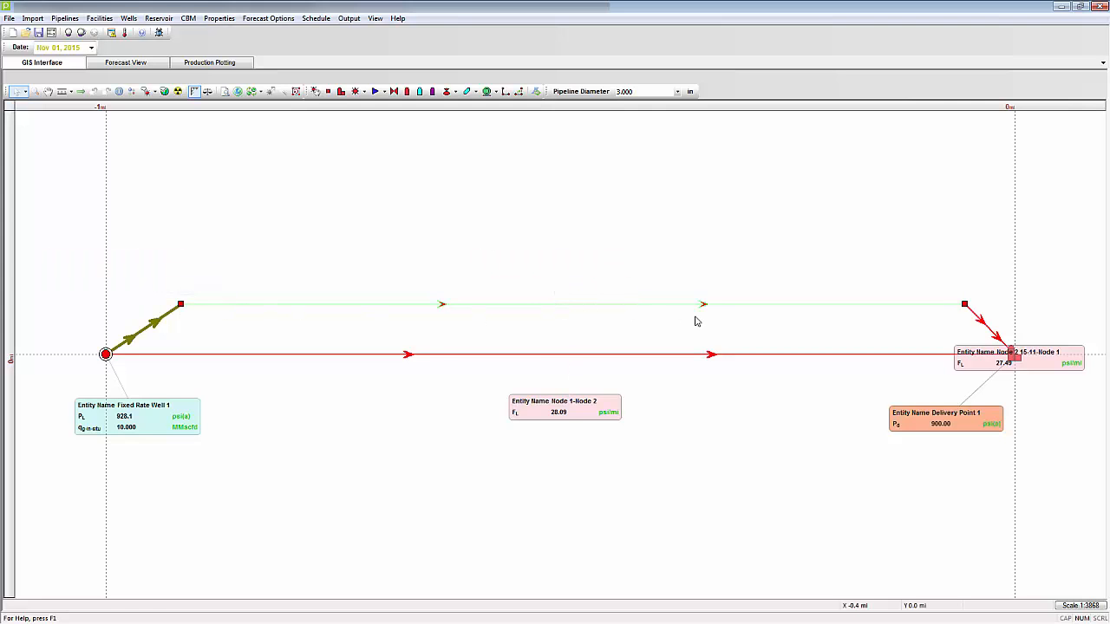
right_click(1040, 363)
left_click(1044, 384)
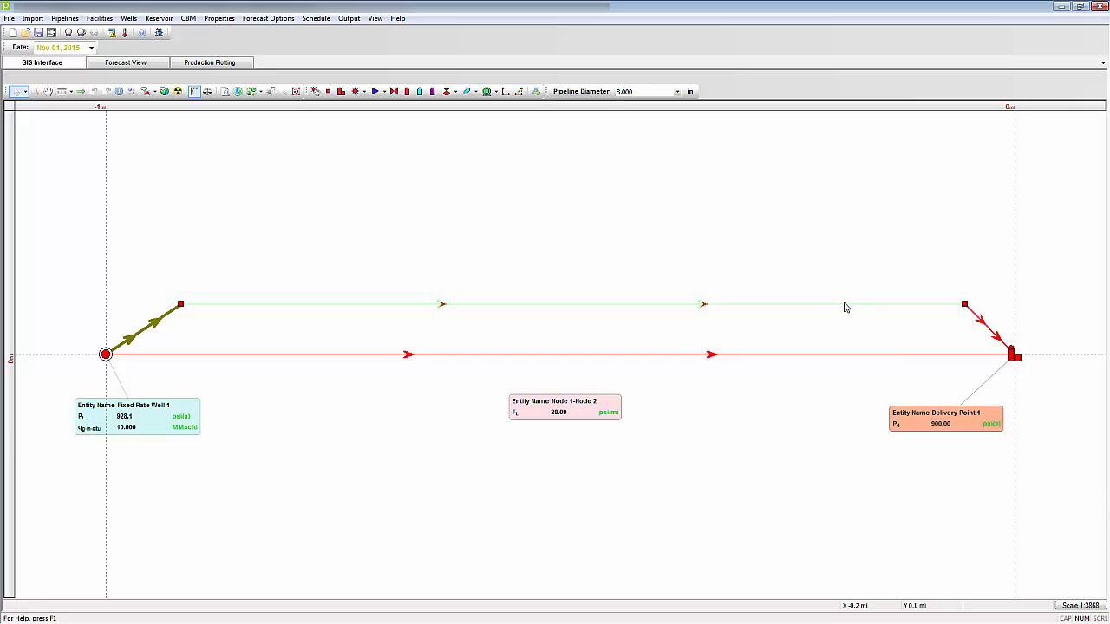
Step: Open the Property Manager, switch it to the map layers view and select the Facility Annotations project layer
mouse_move(845, 308)
left_click(376, 18)
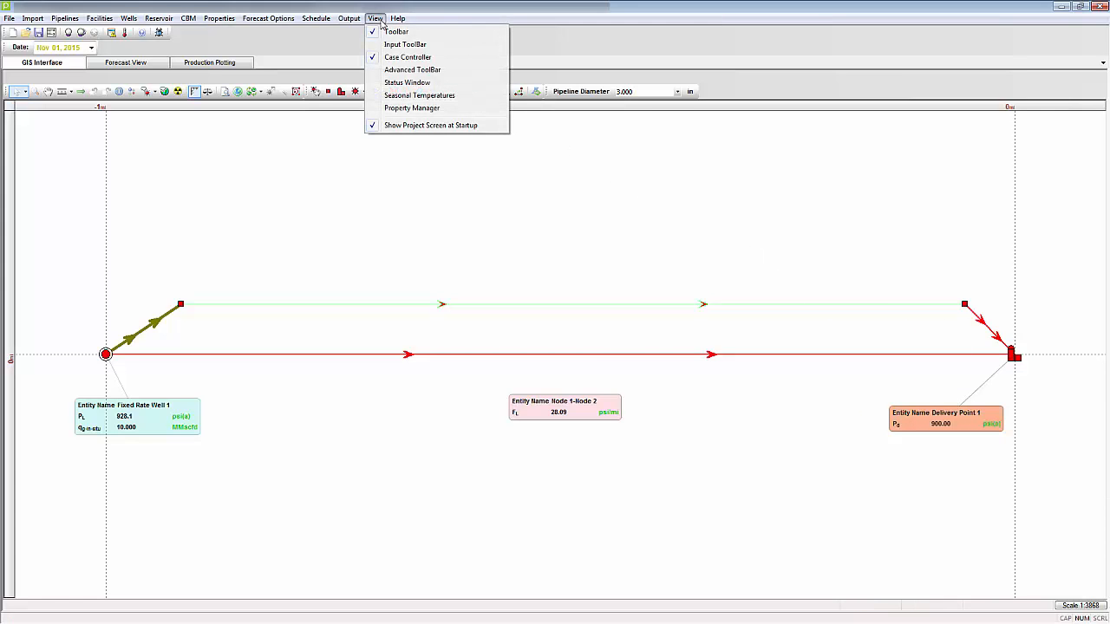
left_click(403, 109)
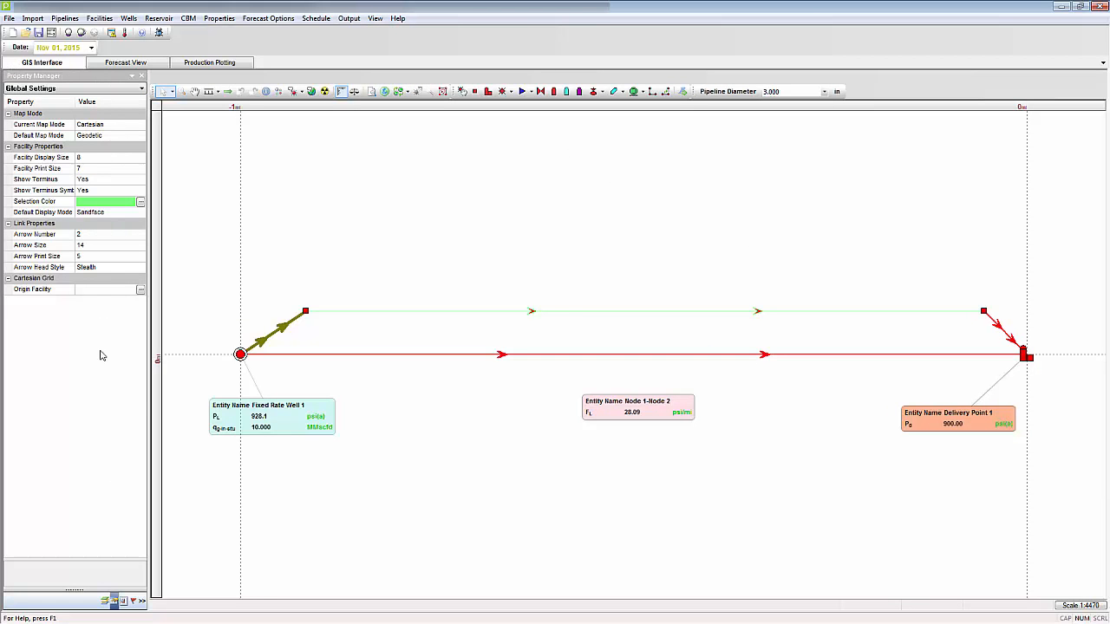
left_click(105, 603)
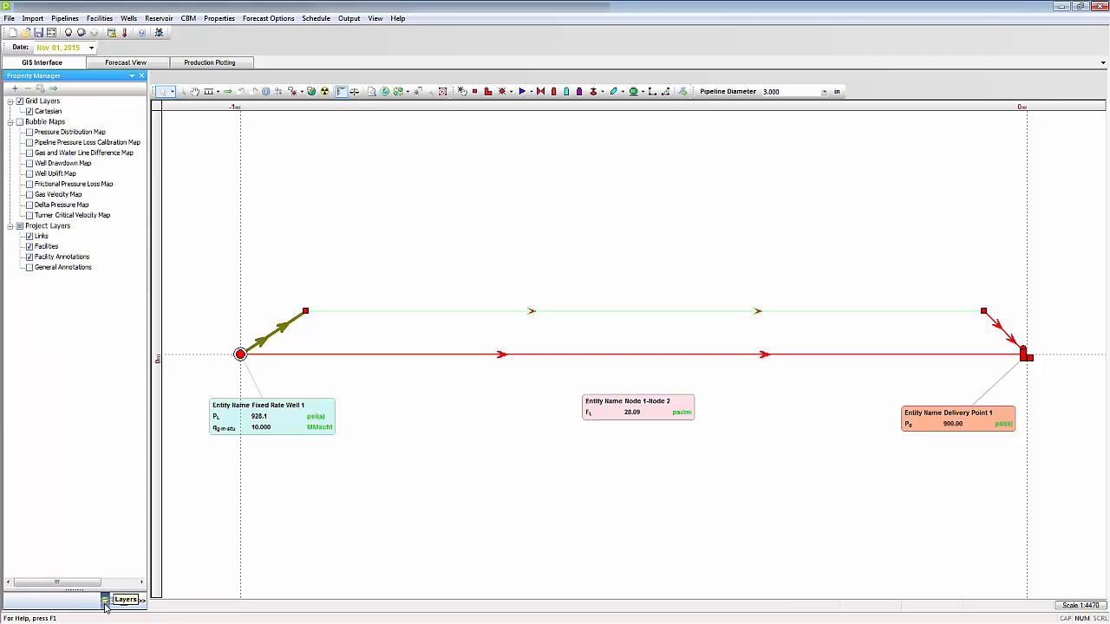
left_click(45, 259)
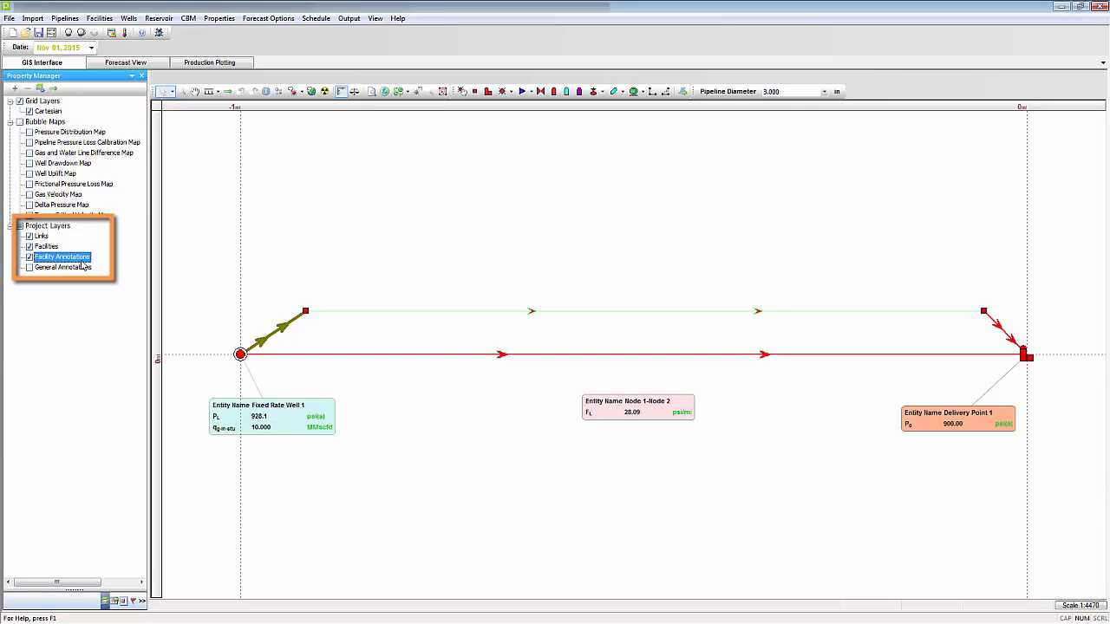
Step: Switch the Facility Annotations layer off and on several times, ending with it switched on
left_click(29, 257)
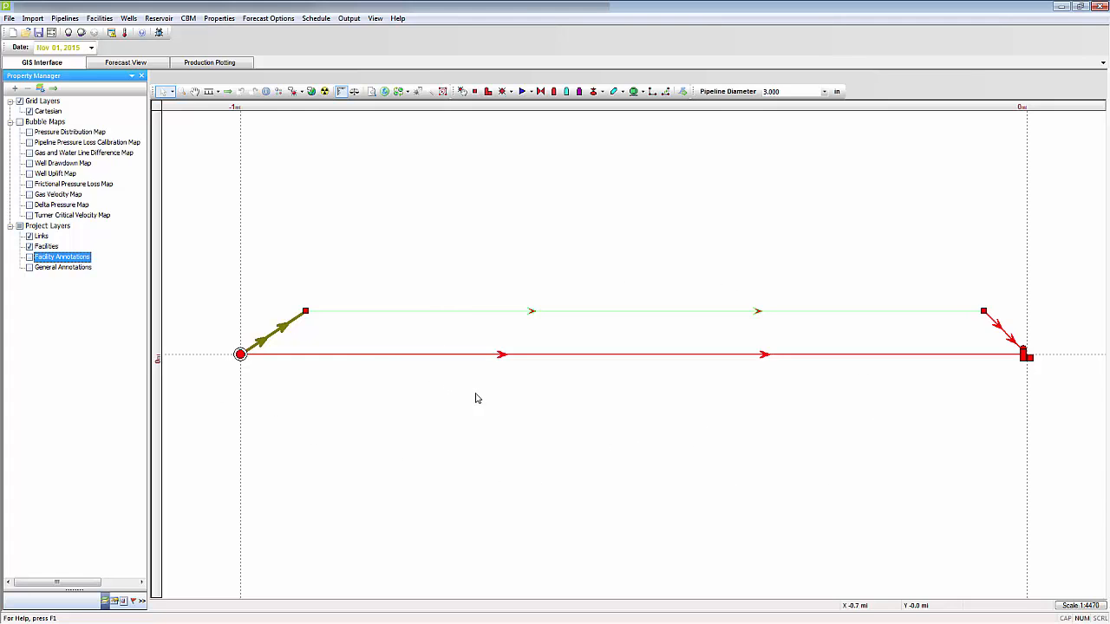
left_click(29, 257)
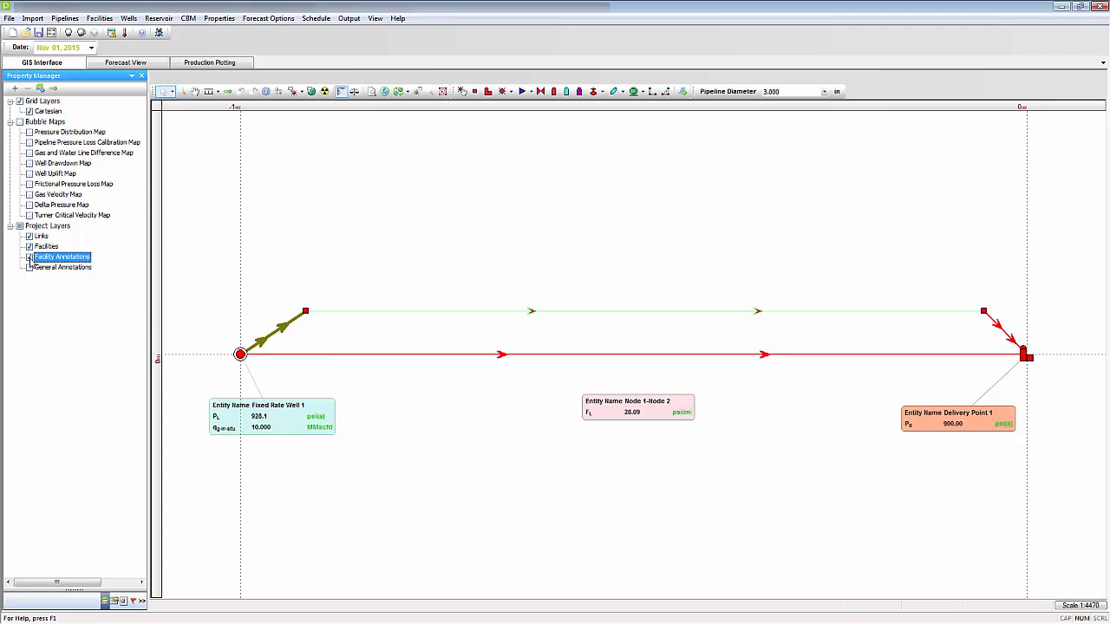
left_click(30, 257)
left_click(29, 257)
left_click(30, 257)
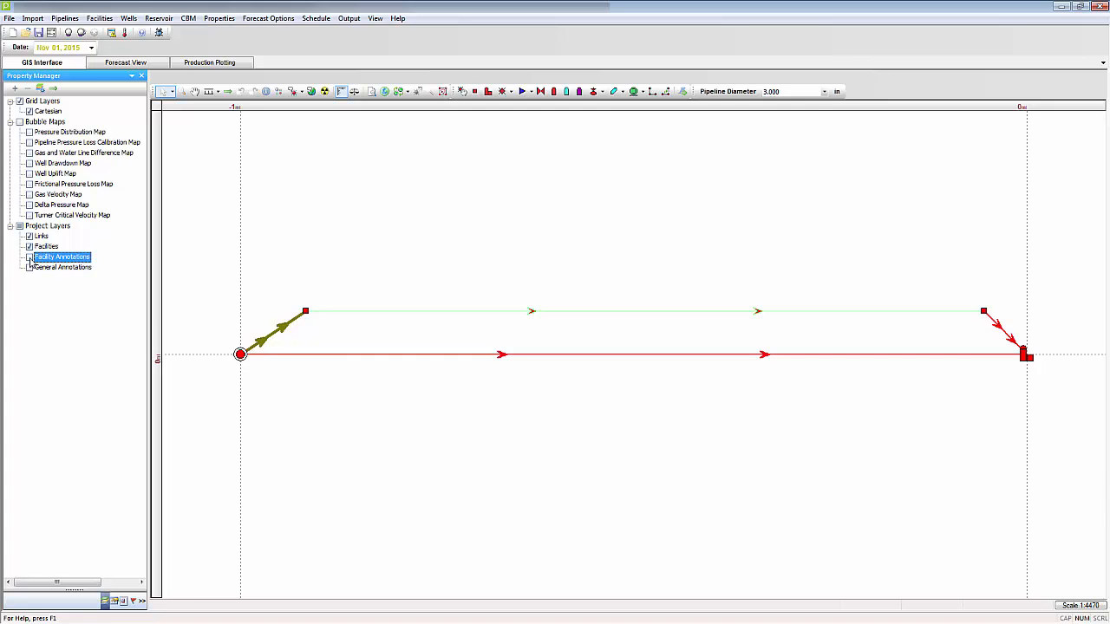
left_click(30, 258)
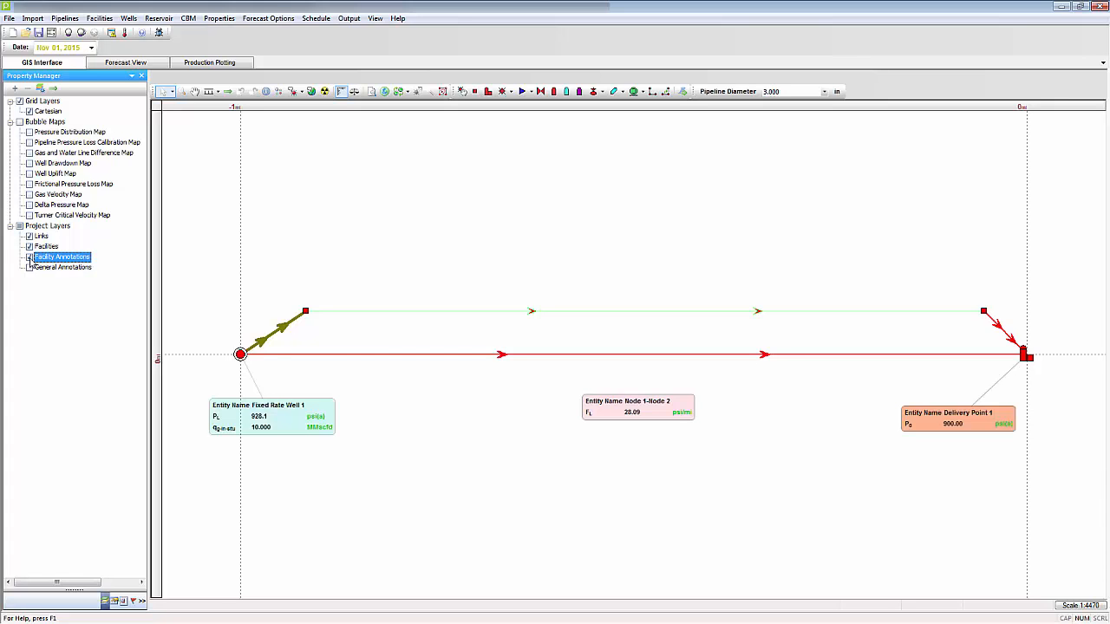